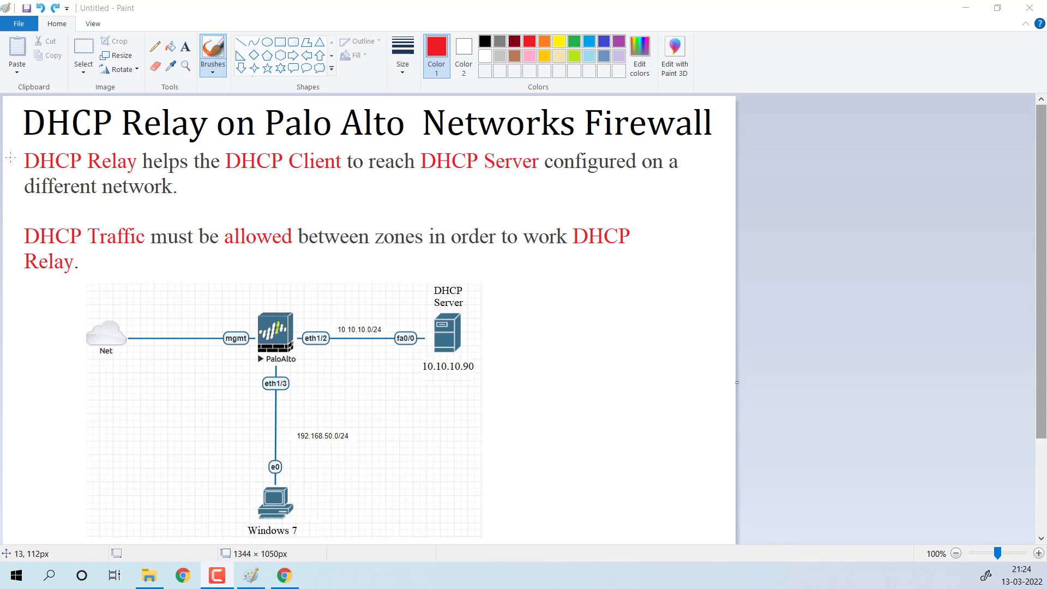
- Draw red ticks by the DHCP Relay and DHCP Traffic bullets, Windows 7, DHCP Server and both subnets
drag(9, 160, 30, 150)
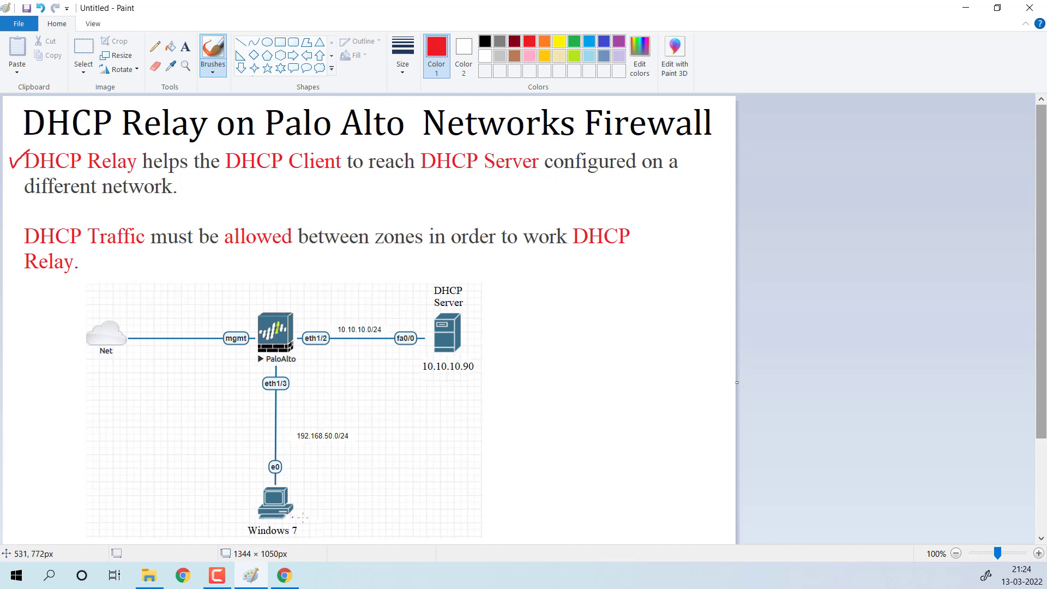
drag(306, 511, 319, 506)
drag(470, 297, 483, 289)
drag(383, 329, 381, 348)
drag(346, 433, 359, 443)
drag(13, 221, 32, 215)
- Mark the eth1/3 point, link eth1/2 to eth1/3, and handwrite 'DHCP Relay' above the firewall
click(275, 367)
mouse_move(296, 337)
mouse_down()
mouse_move(275, 367)
mouse_move(329, 354)
mouse_up()
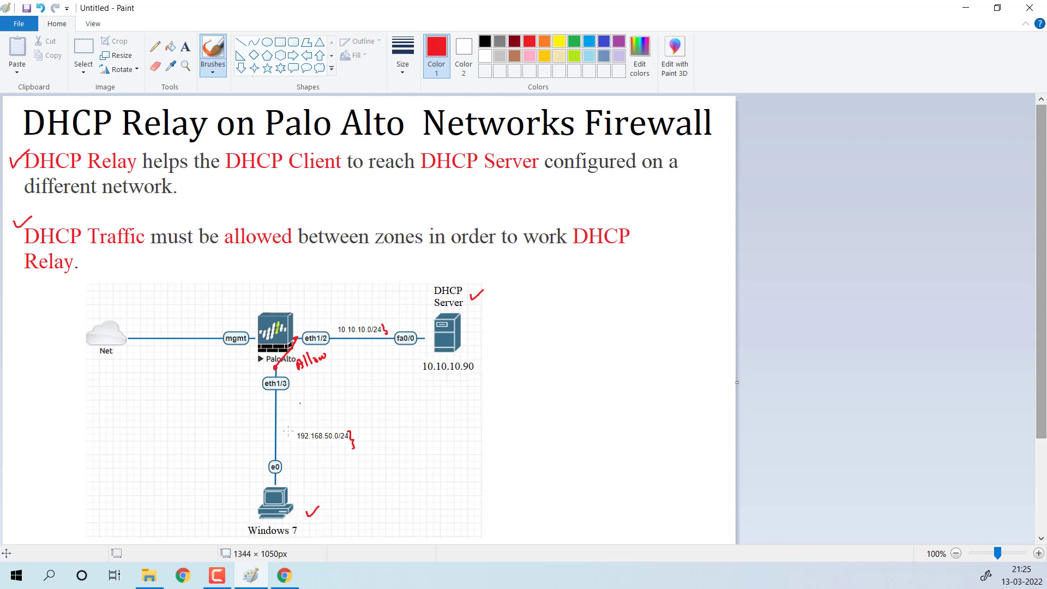
mouse_move(242, 293)
mouse_down()
mouse_move(244, 303)
mouse_move(275, 290)
mouse_move(282, 306)
mouse_move(317, 291)
mouse_up()
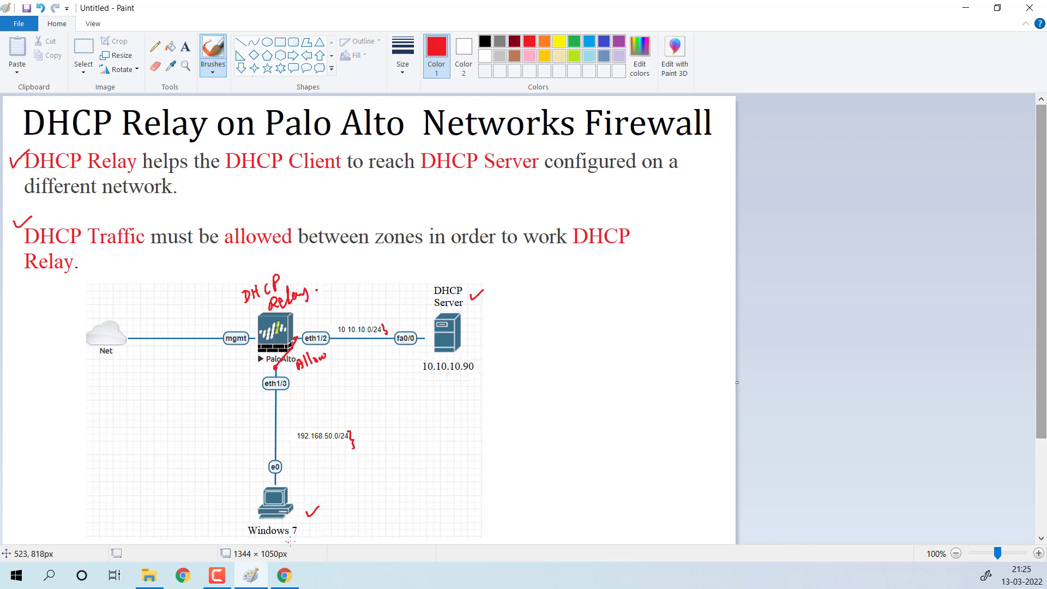
- Add second ticks by Windows 7 and DHCP Server and draw arrows from eth1/3 to eth1/2
drag(302, 527, 313, 522)
drag(468, 312, 487, 304)
drag(294, 384, 336, 374)
drag(322, 333, 357, 311)
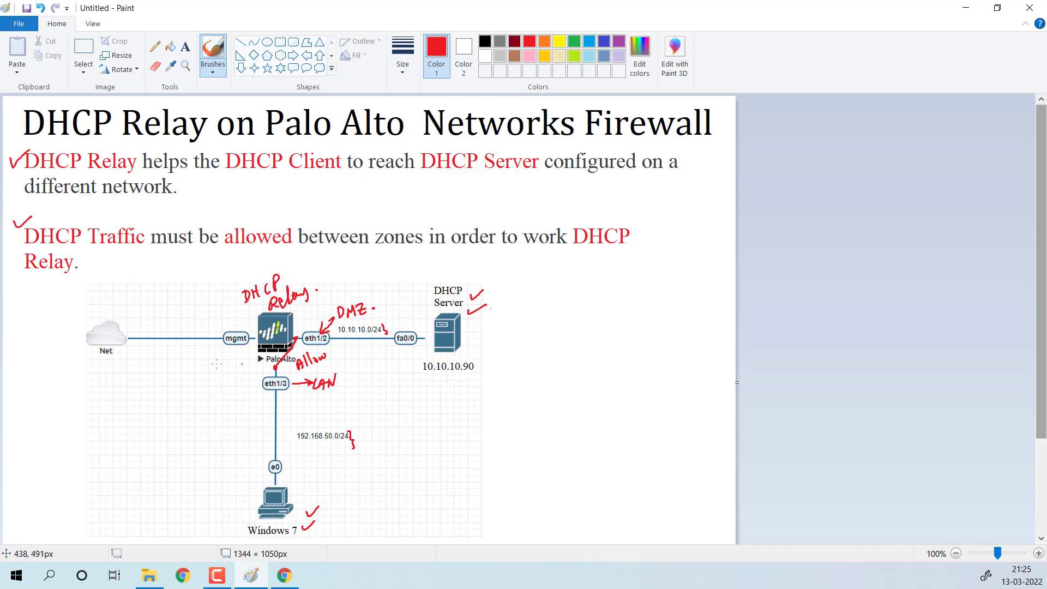
click(273, 582)
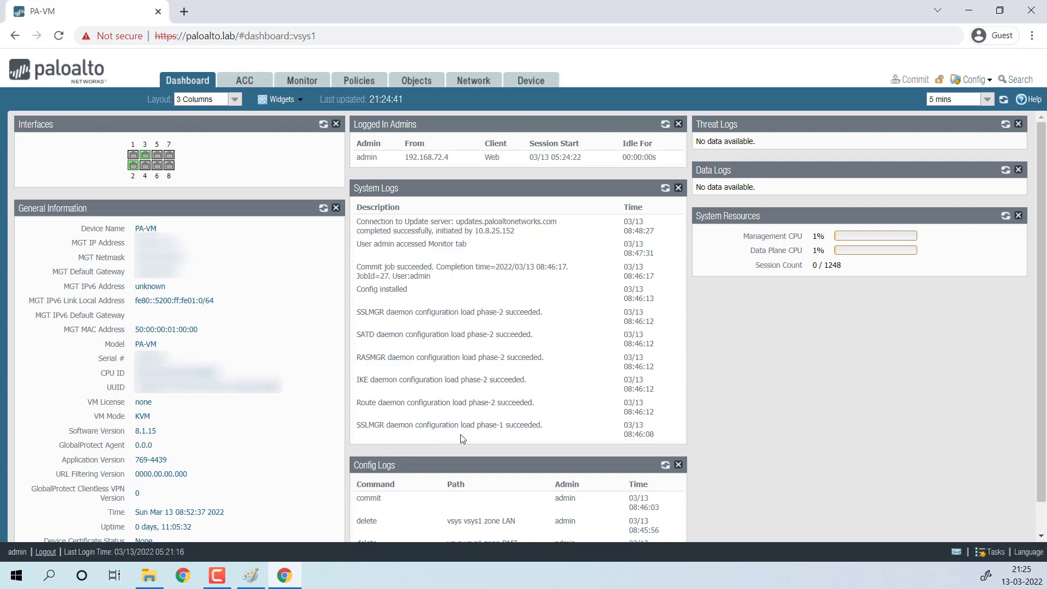
- Create a Layer3 security zone named LAN under Network > Zones
click(474, 82)
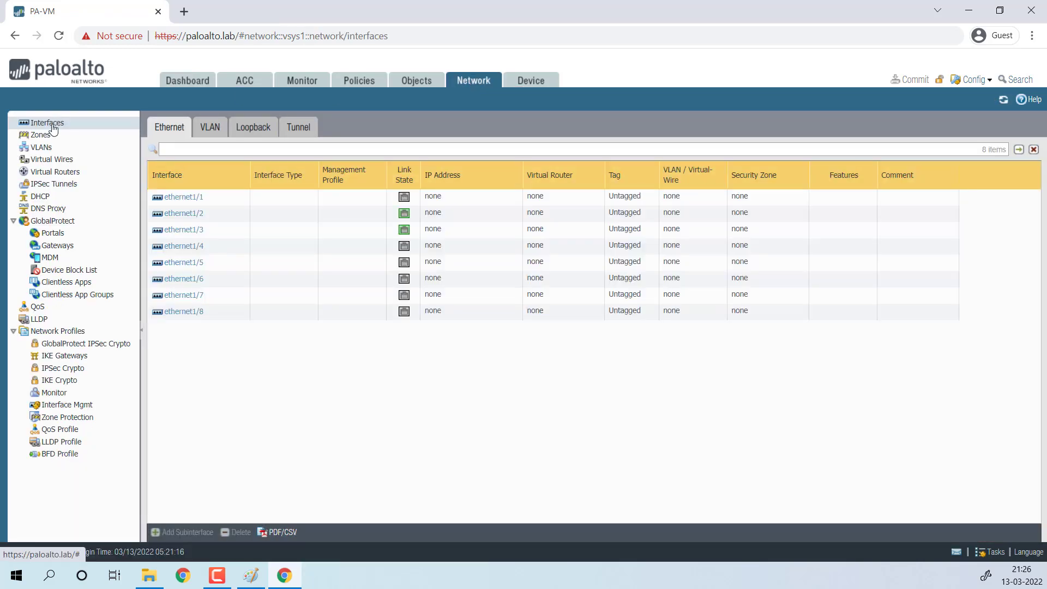
click(52, 133)
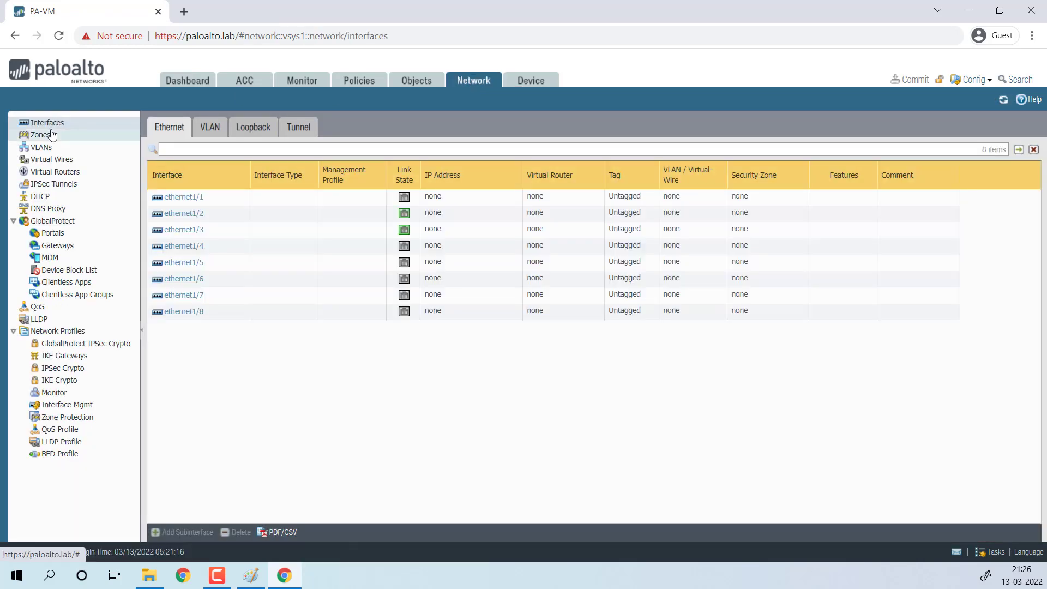
click(159, 534)
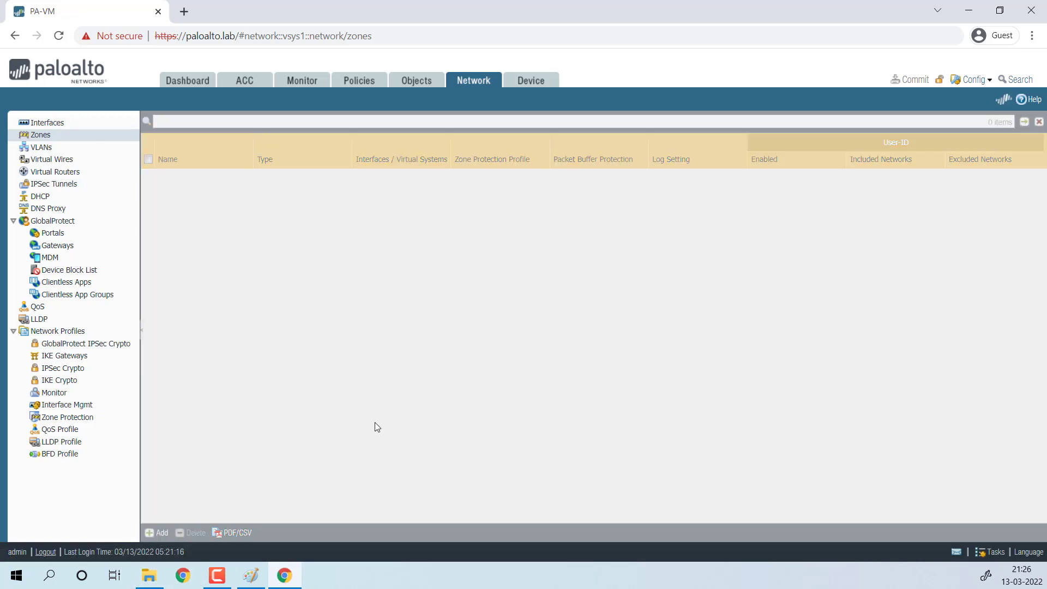
text(LAN)
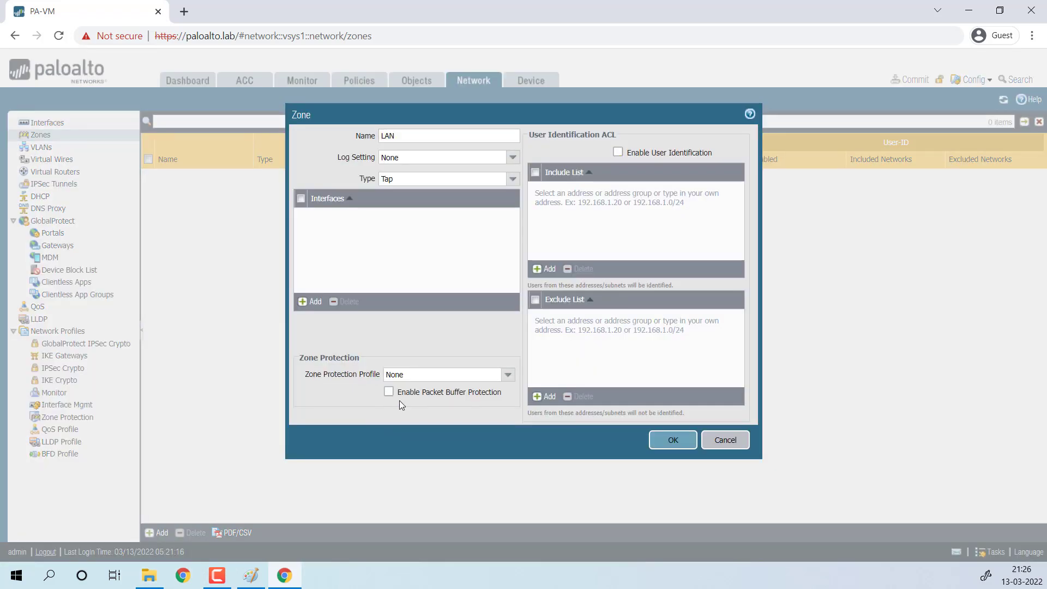
click(512, 179)
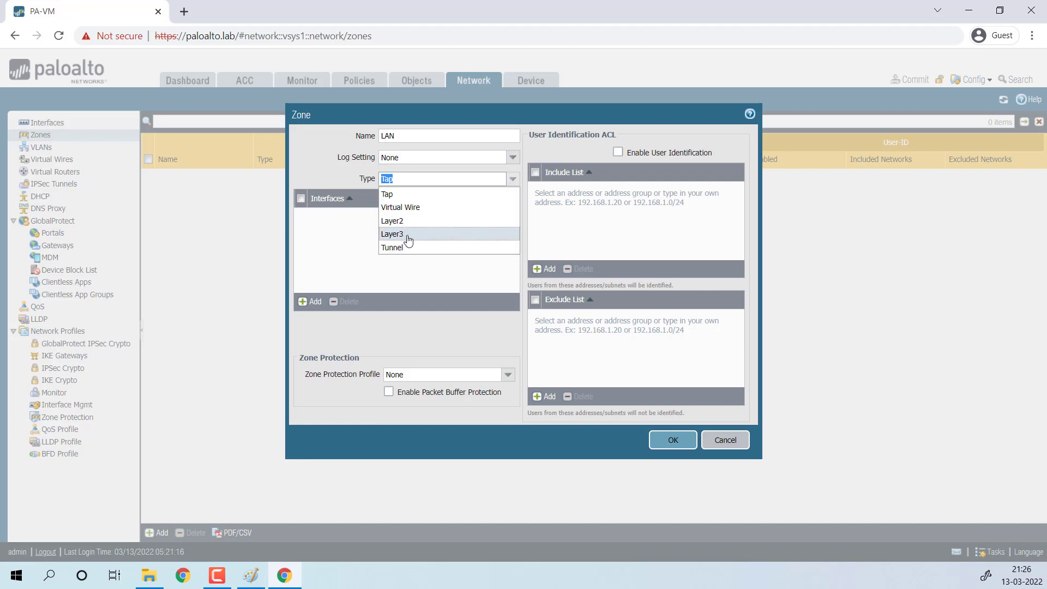
click(401, 234)
click(673, 439)
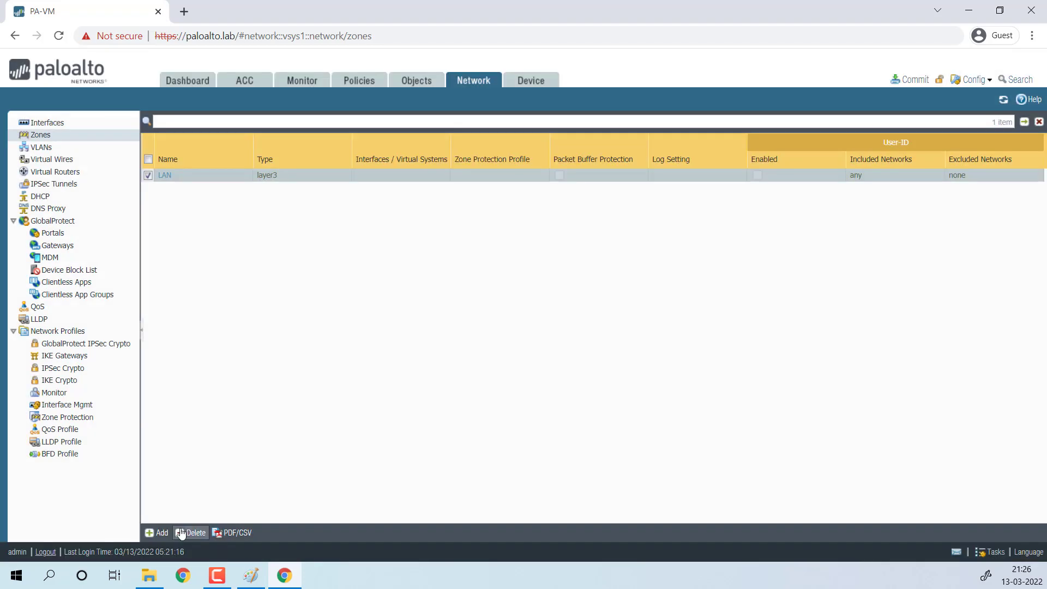
- Add a second Layer3 zone named DMZ, then return to the Ethernet interfaces list
click(156, 533)
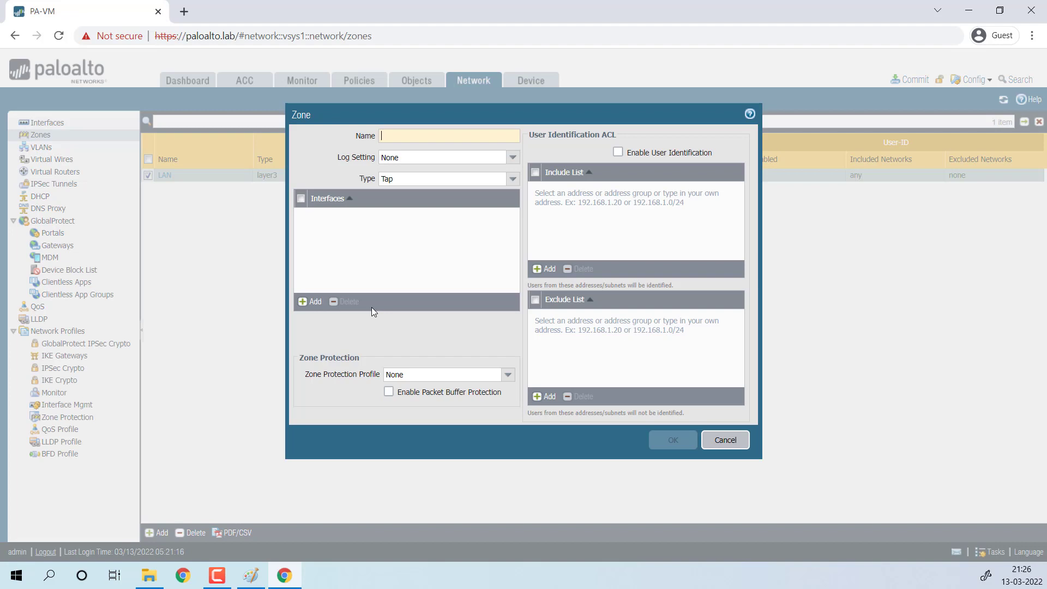
text(DMZ)
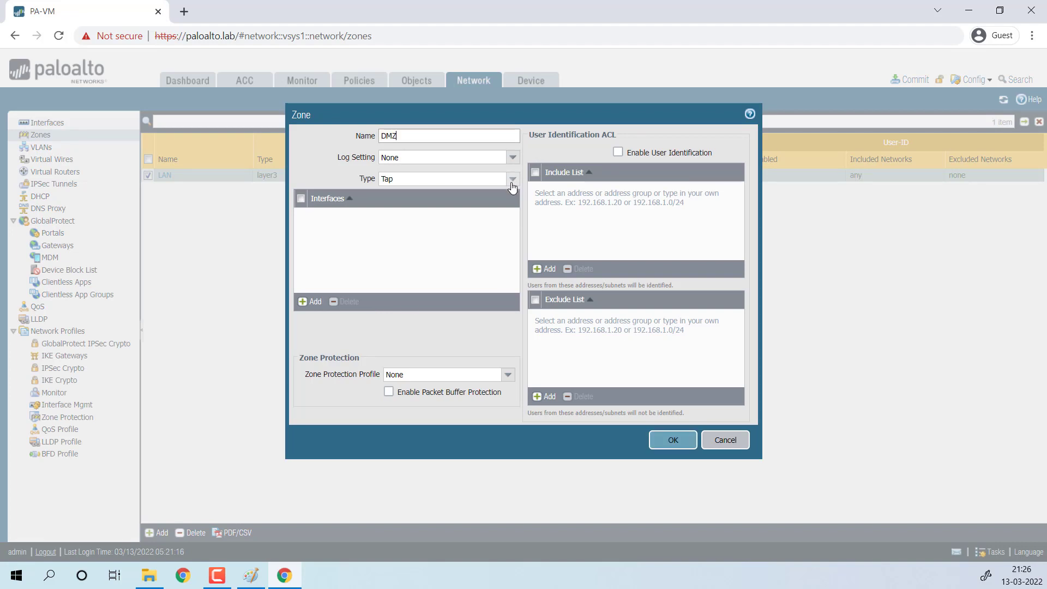
click(512, 179)
click(398, 239)
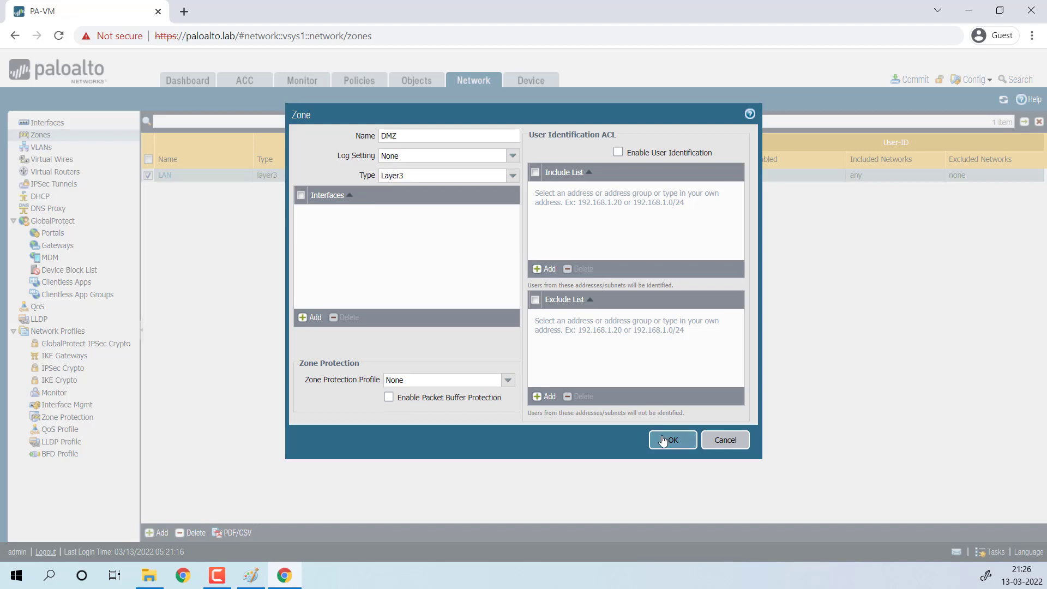
click(663, 440)
click(47, 123)
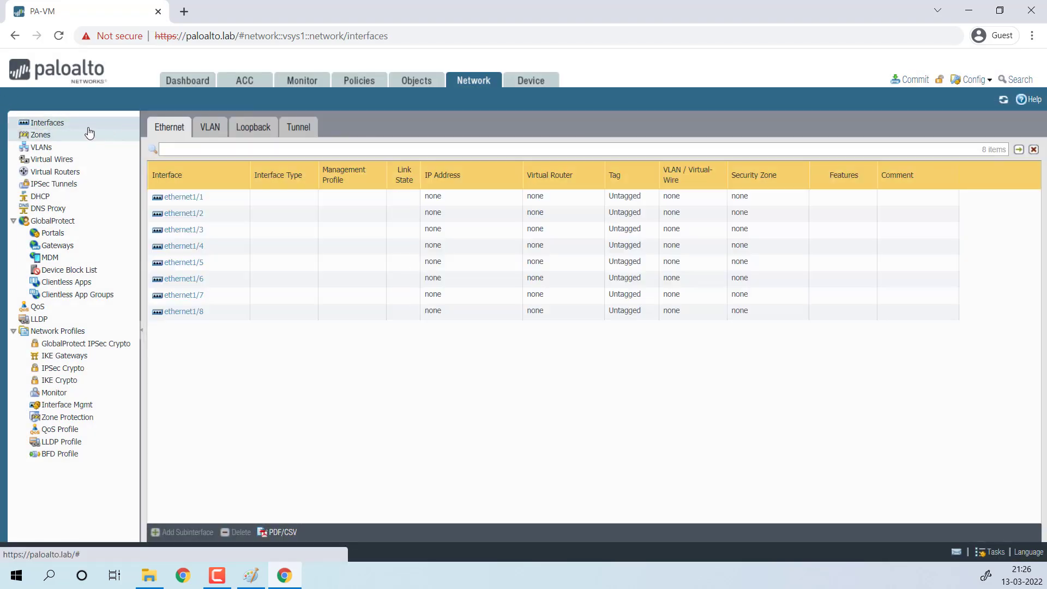
- Make ethernet1/2 a Layer3 interface on virtual router default in zone DMZ
click(181, 214)
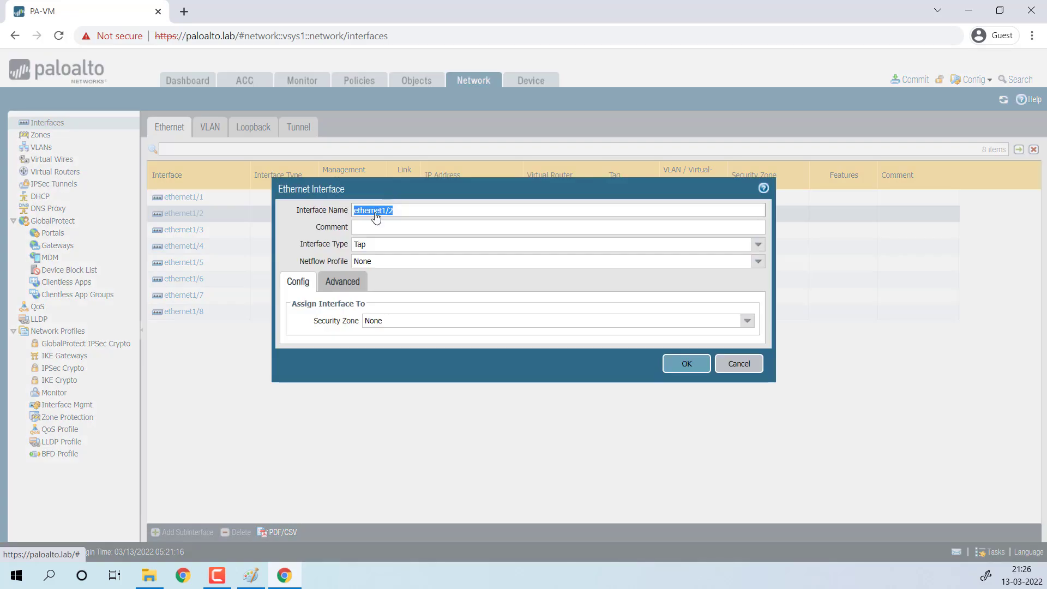
click(759, 247)
click(404, 315)
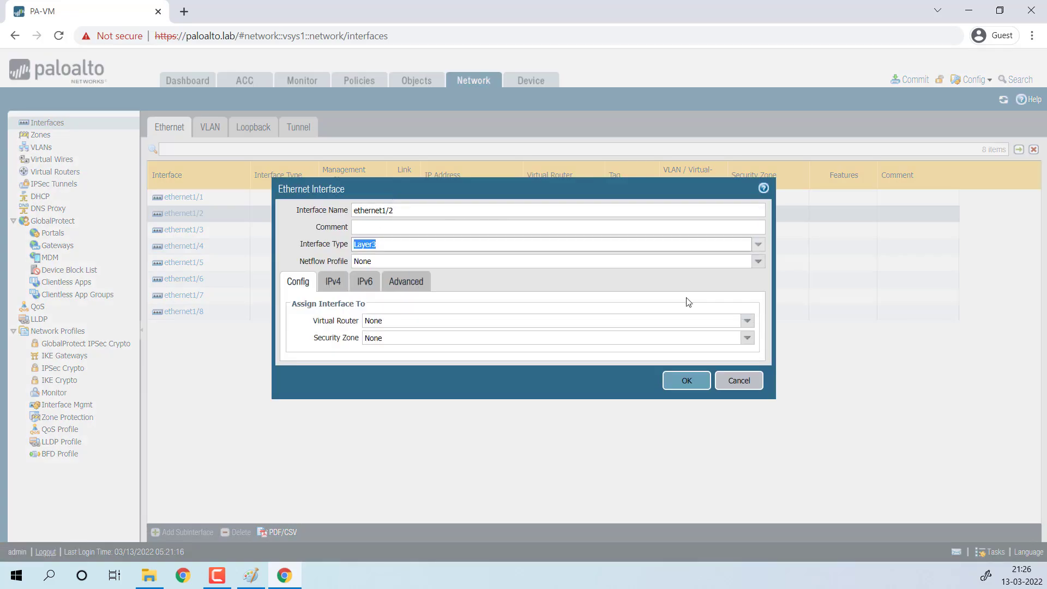
click(747, 323)
click(410, 347)
click(741, 341)
click(418, 367)
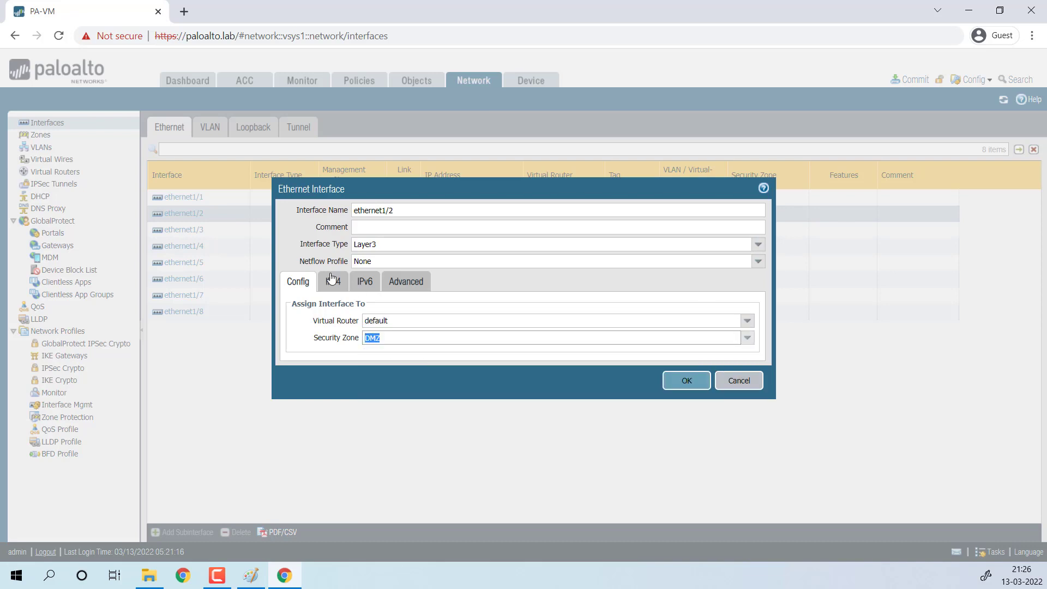
- Assign ethernet1/2 the IPv4 address 10.10.10.1/24 and save the interface
click(332, 279)
click(297, 413)
text(10.10.10.1/24)
click(589, 414)
click(667, 457)
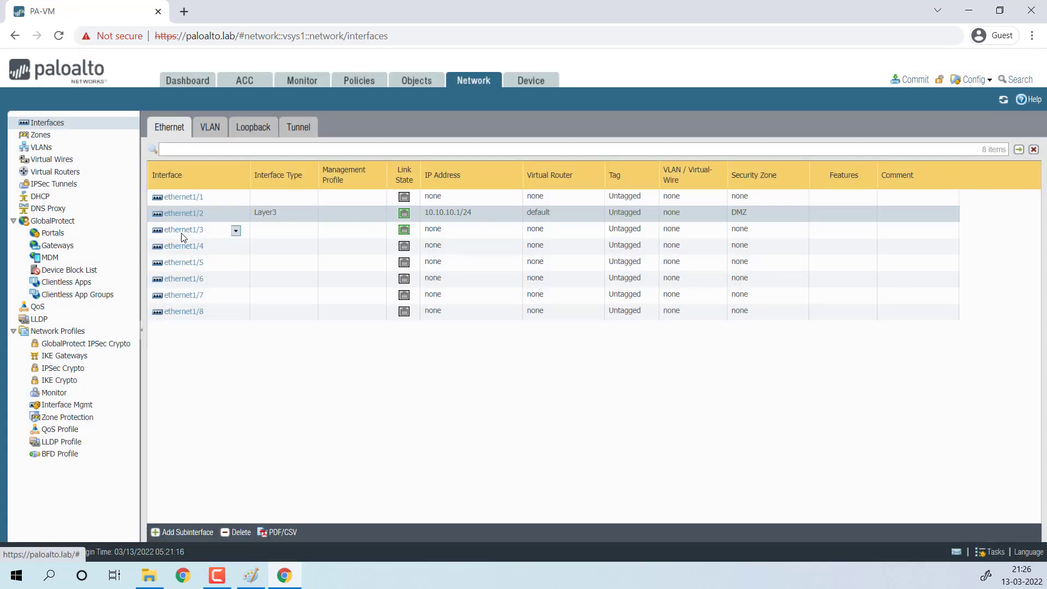
- Make ethernet1/3 a Layer3 interface on virtual router default in zone LAN
click(183, 235)
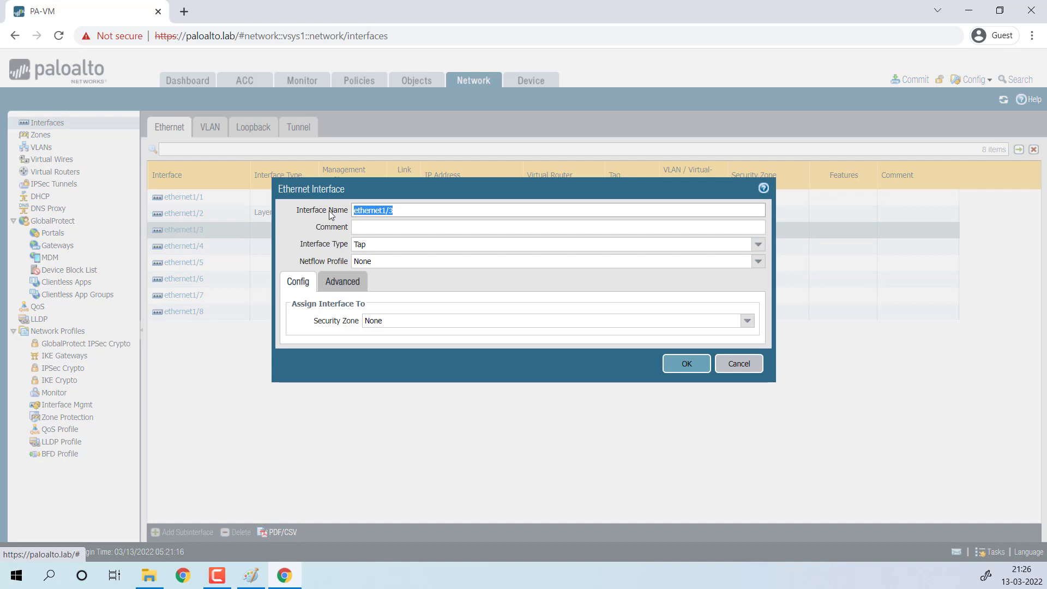
click(757, 247)
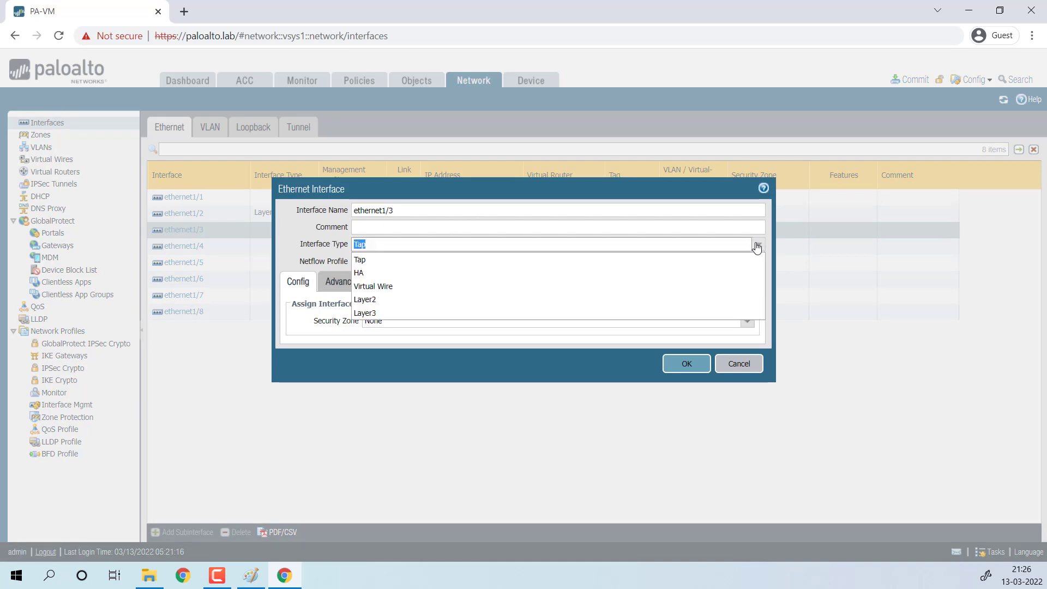
click(389, 308)
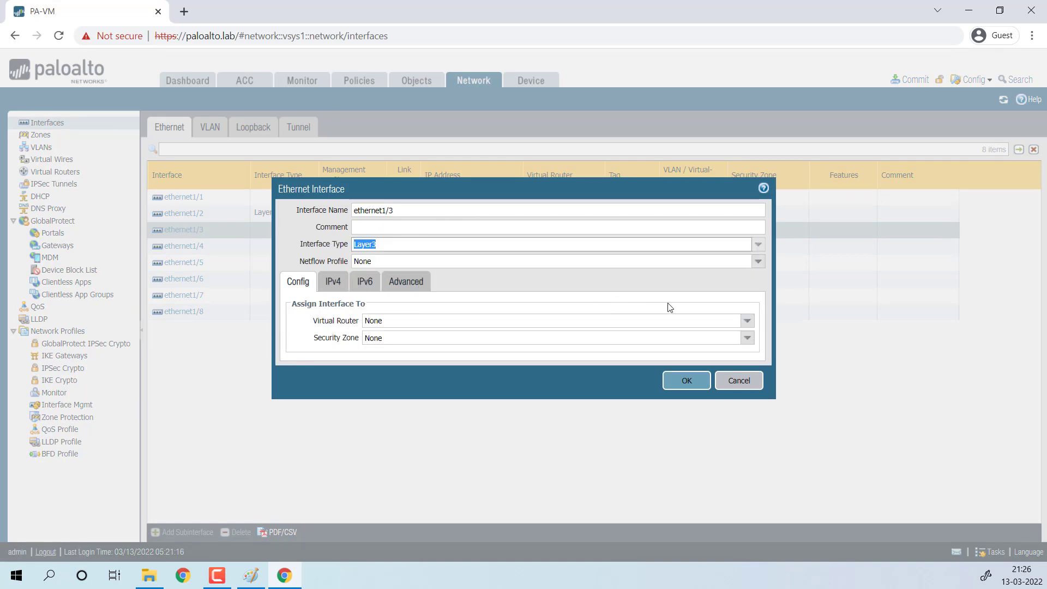
click(747, 321)
click(525, 352)
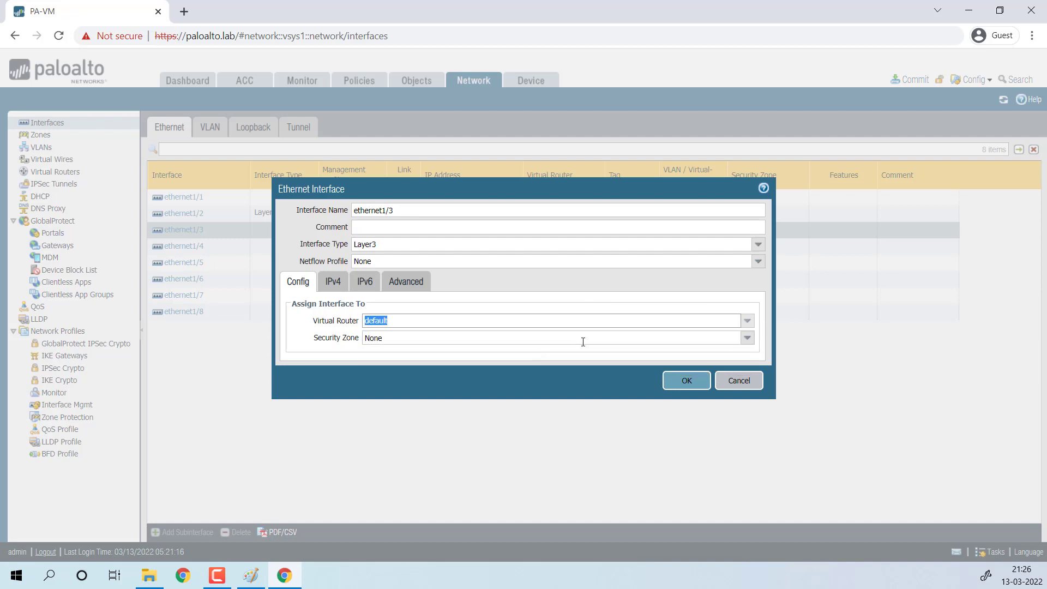
click(747, 338)
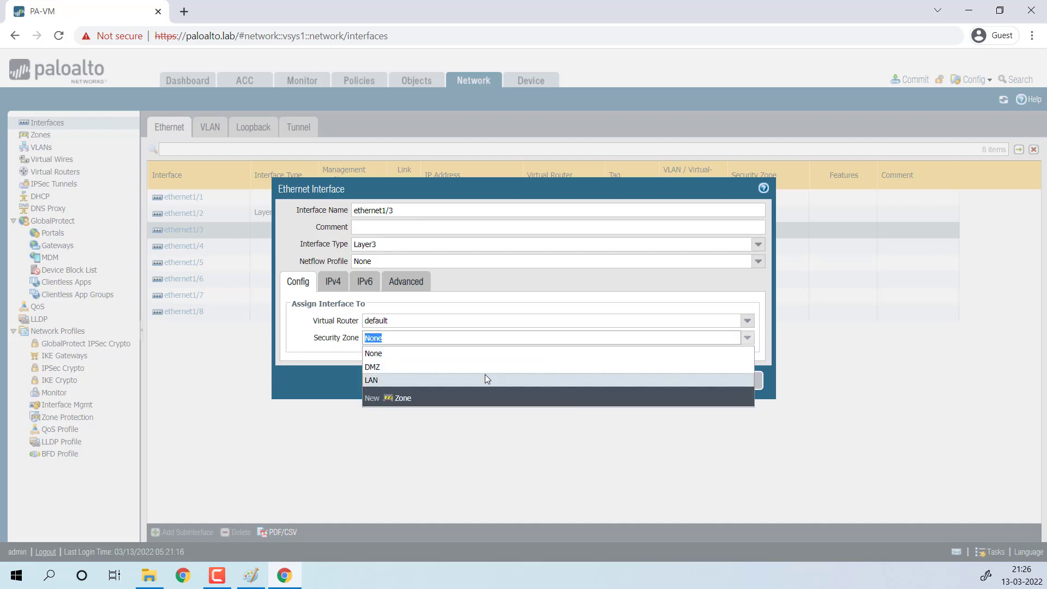
click(486, 378)
- Add the IPv4 address 192.168.50.1/24 to ethernet1/3 and save the interface
click(333, 282)
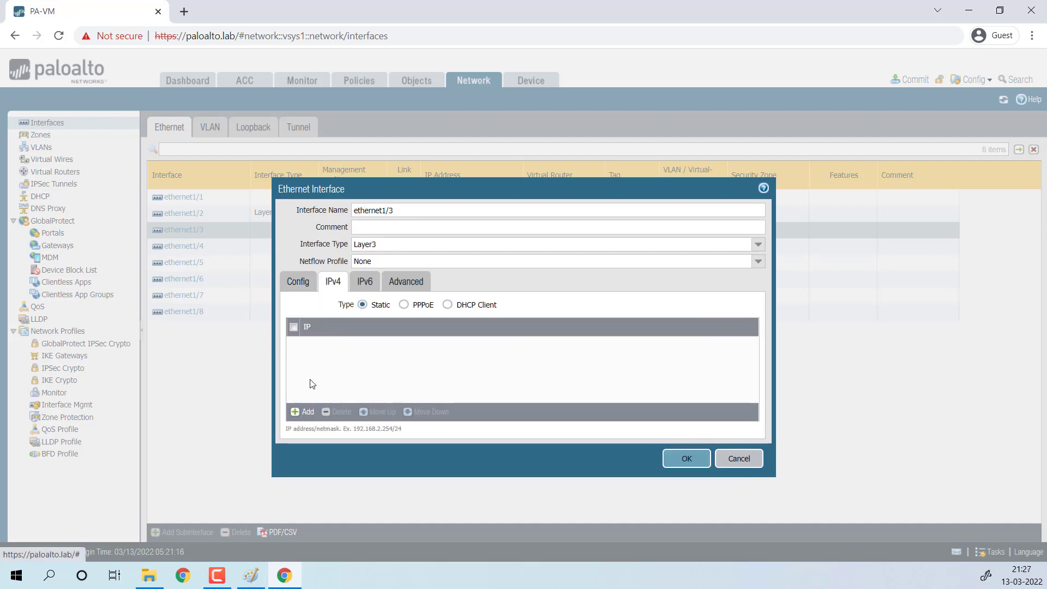
click(303, 413)
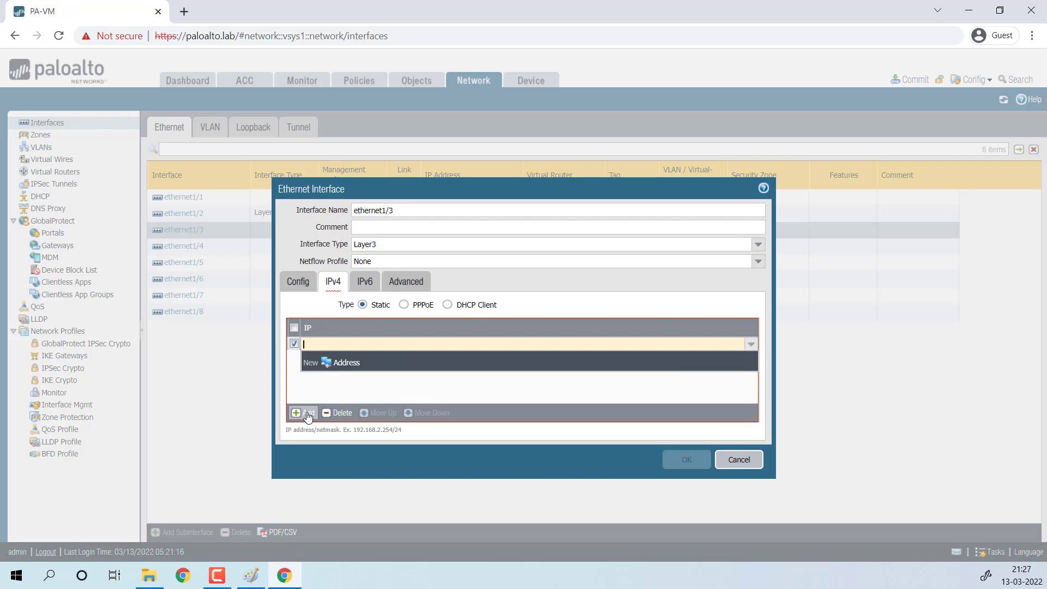
text(192.16)
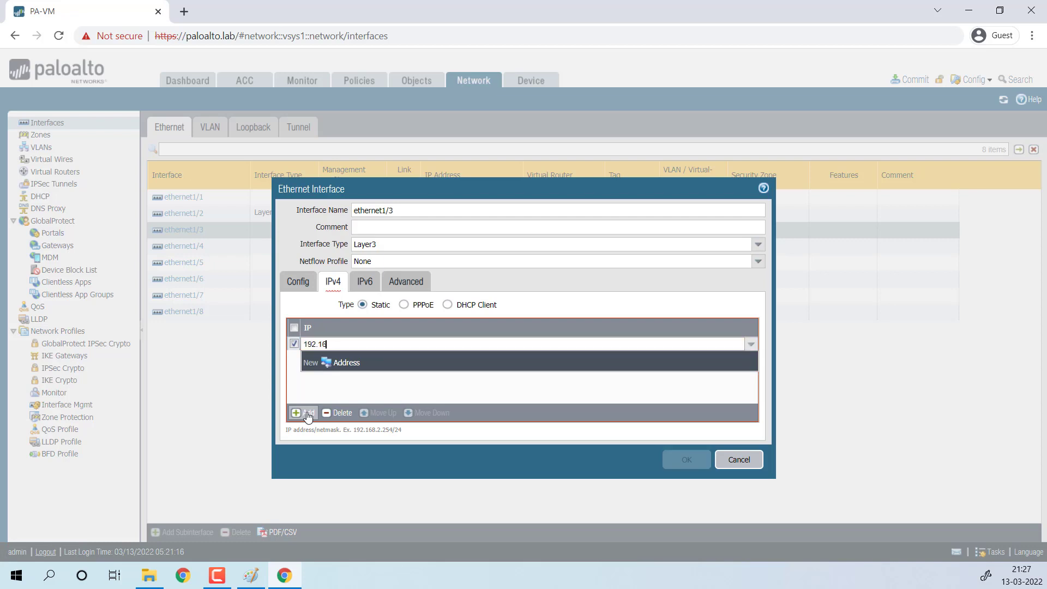
text(8.50.1/24)
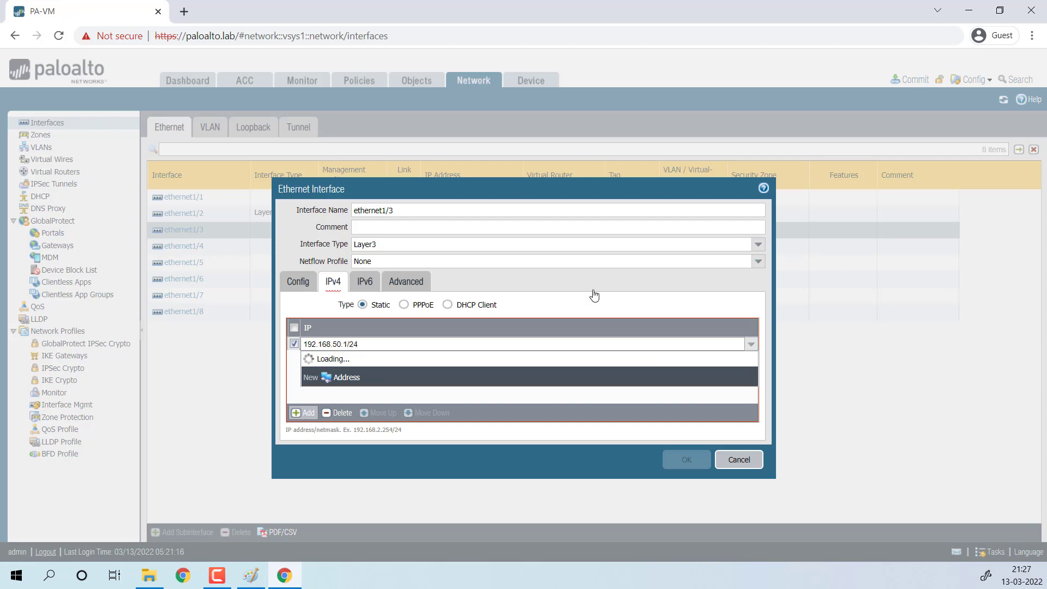
click(603, 451)
click(677, 460)
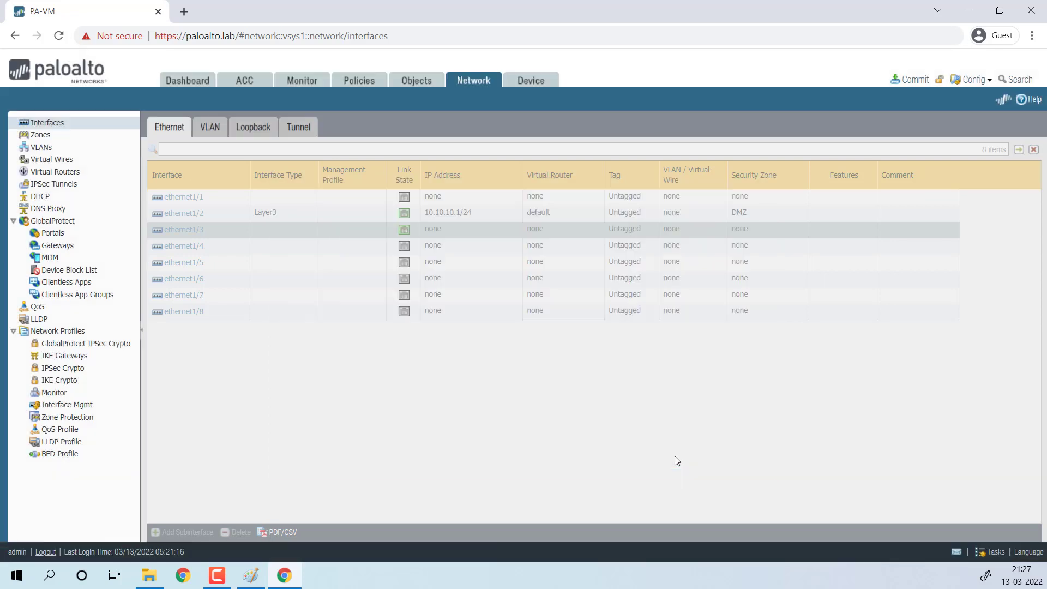
click(61, 199)
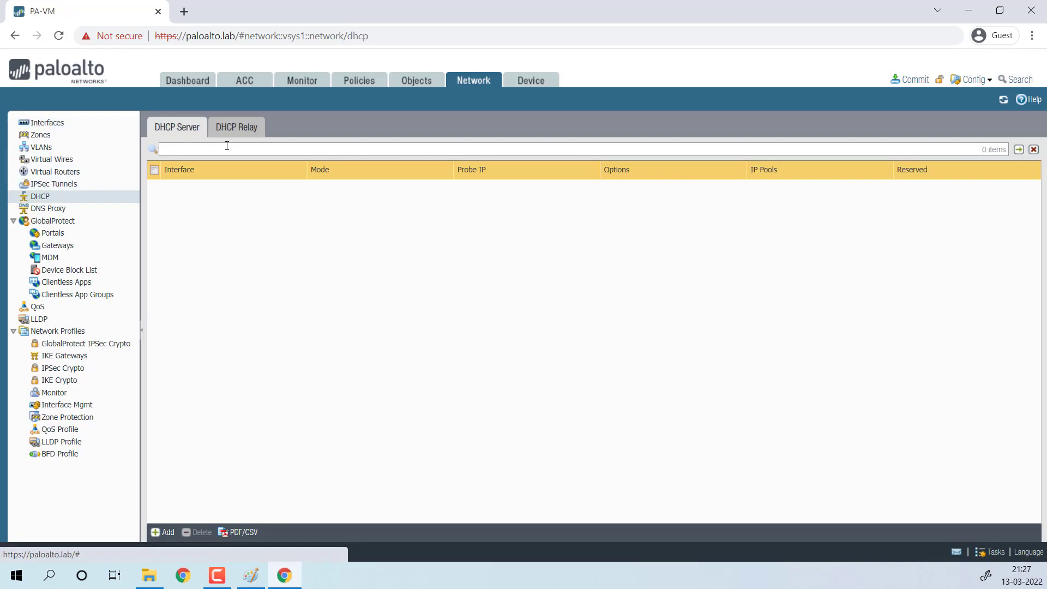
- Add a DHCP relay on ethernet1/3 with IPv4 enabled, forwarding to server 10.10.10.90
click(239, 129)
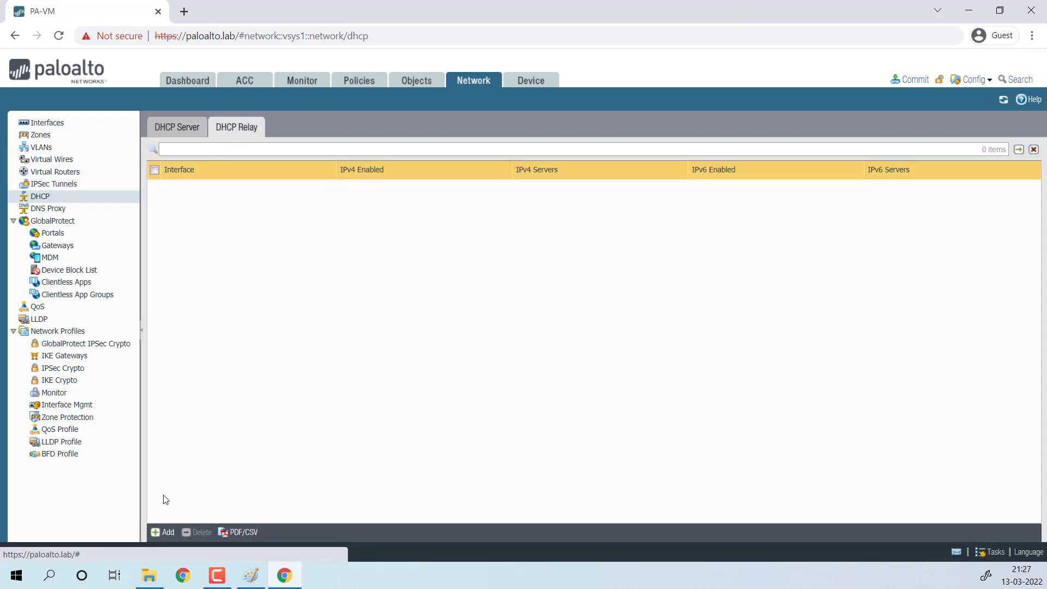
click(162, 533)
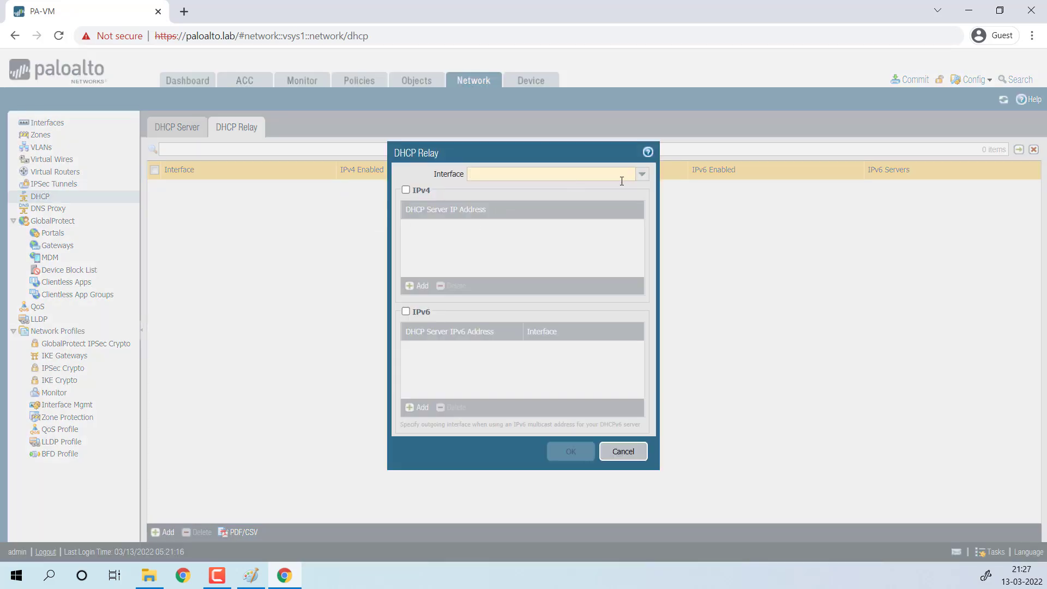
click(643, 174)
click(573, 203)
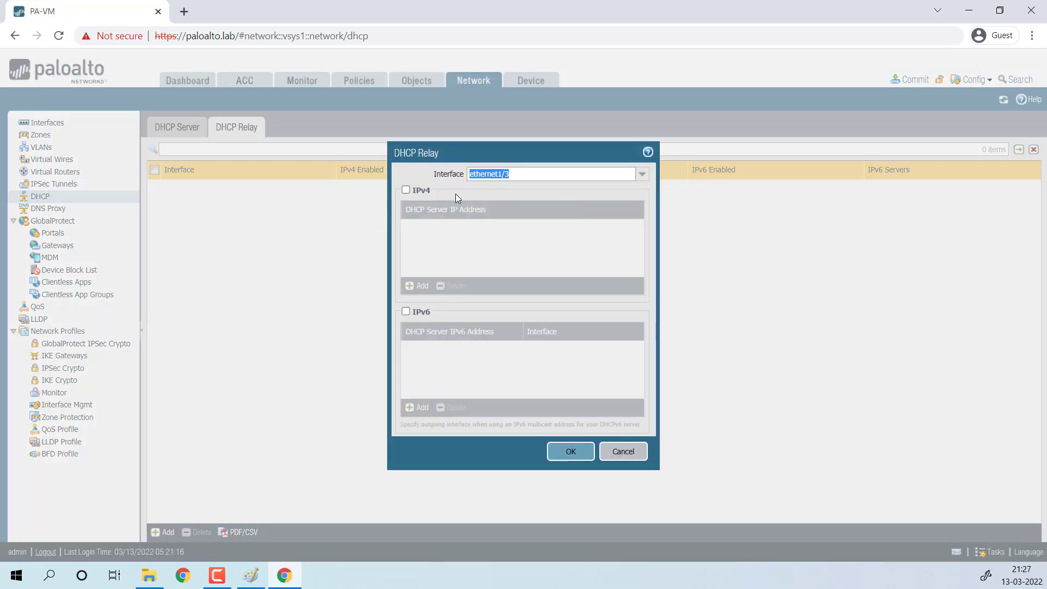
click(406, 190)
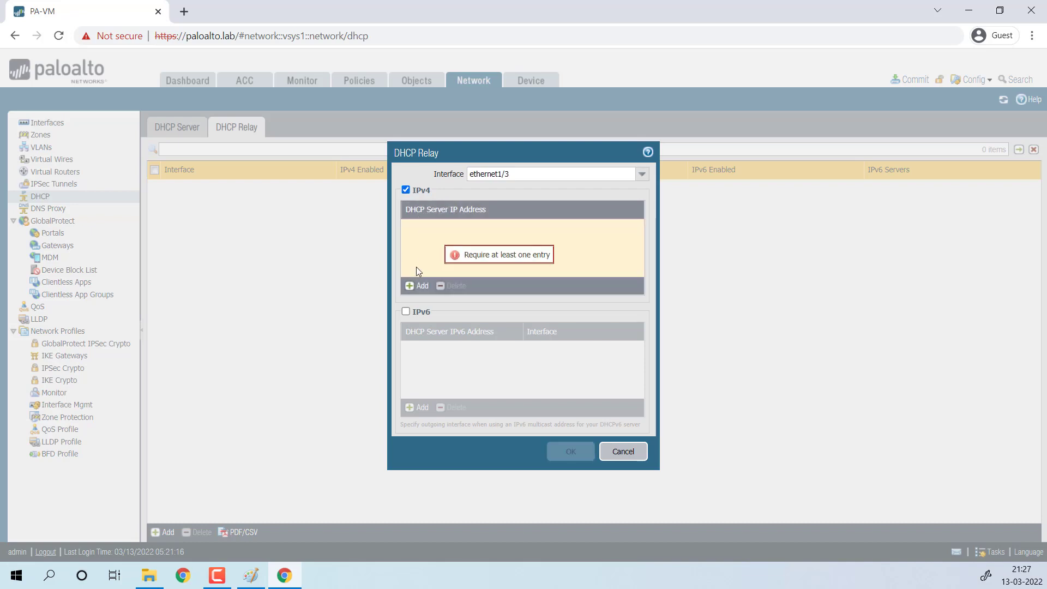
click(415, 286)
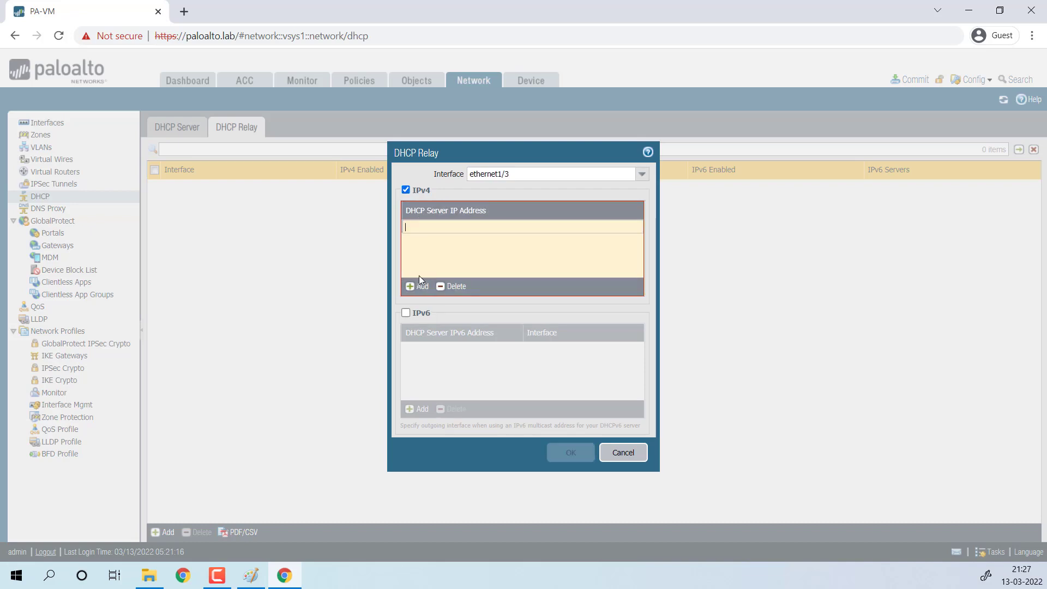
text(10)
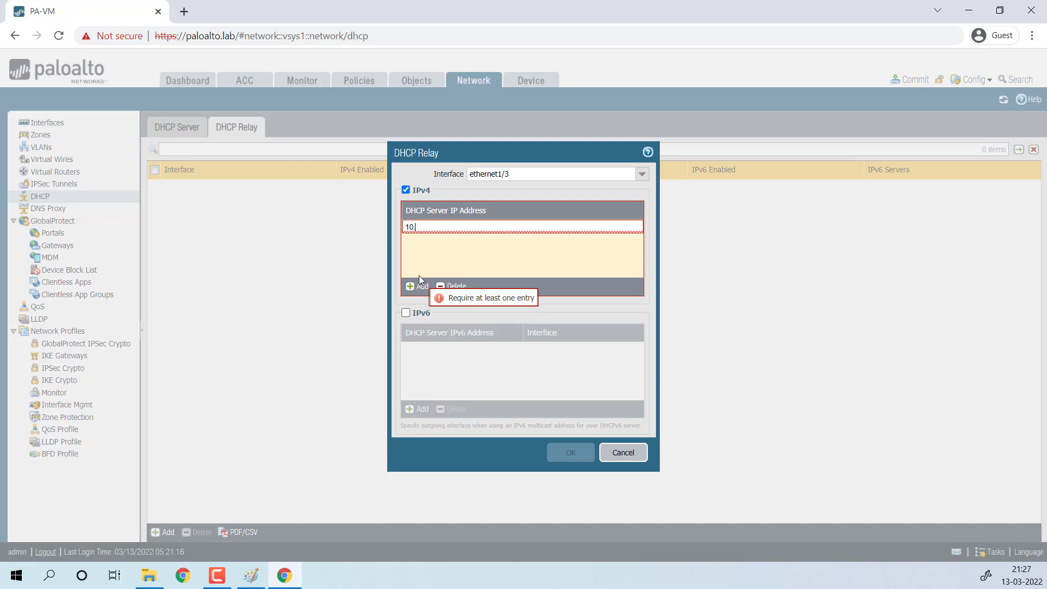
text(.10.10.90)
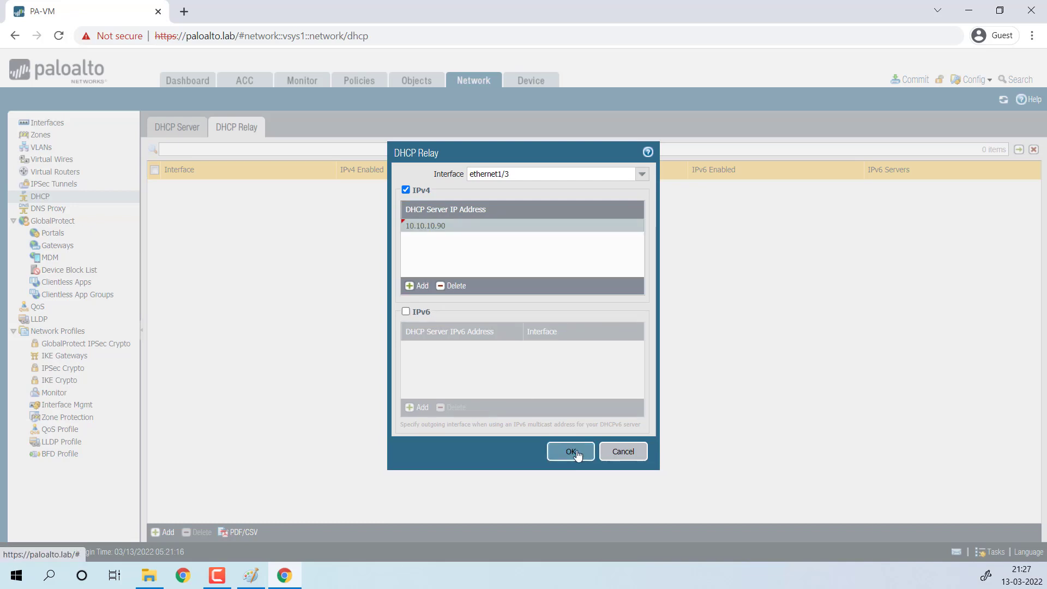
click(572, 452)
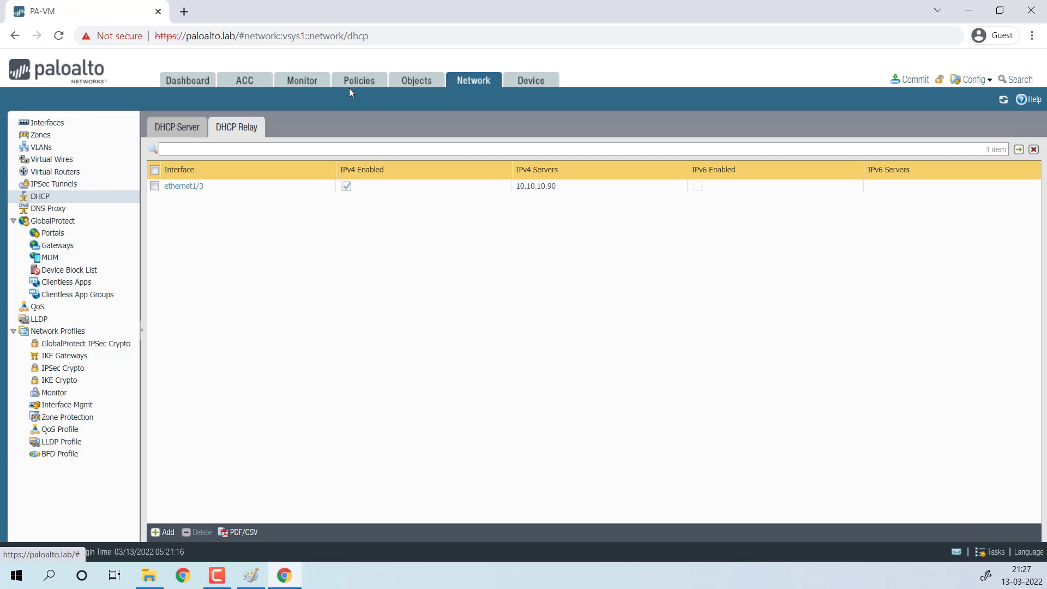
- Start a security rule named Allow-Traffic with source zone LAN and destination zone DMZ
click(342, 81)
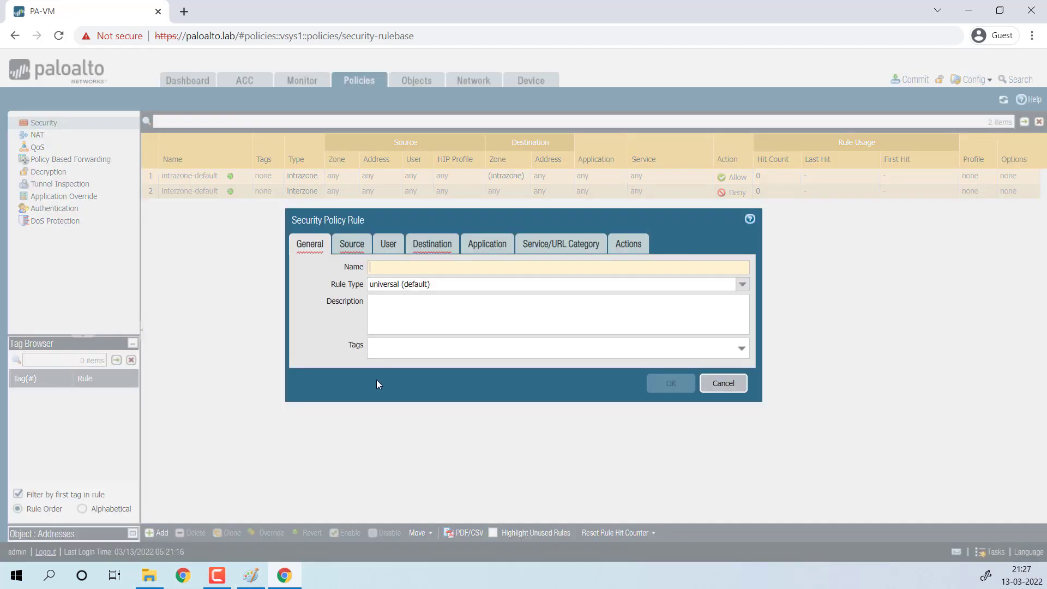
text(z)
key(BackSpace)
text(Allow-Trafficv)
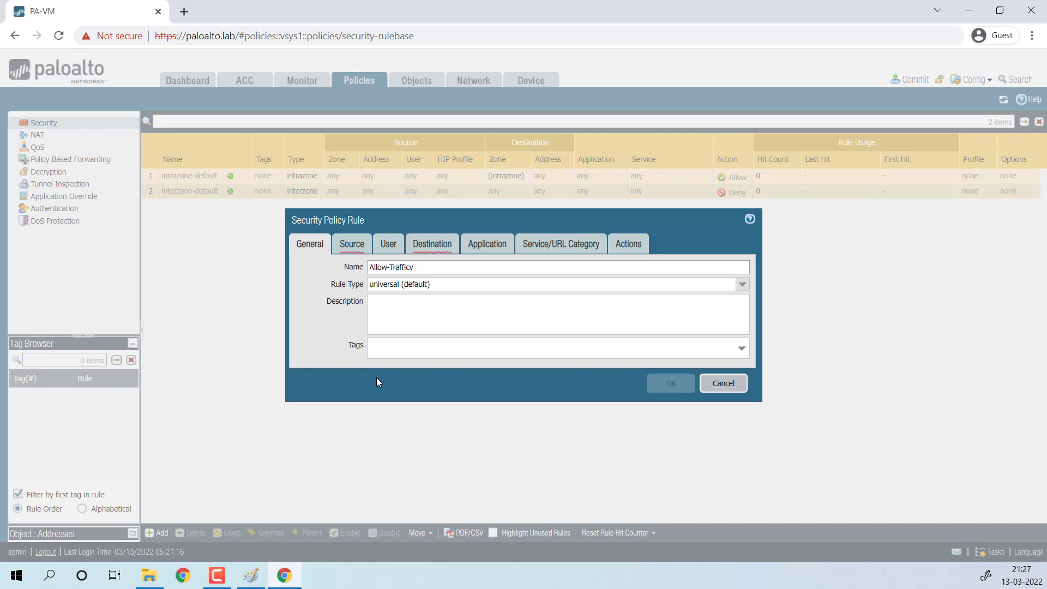
click(354, 243)
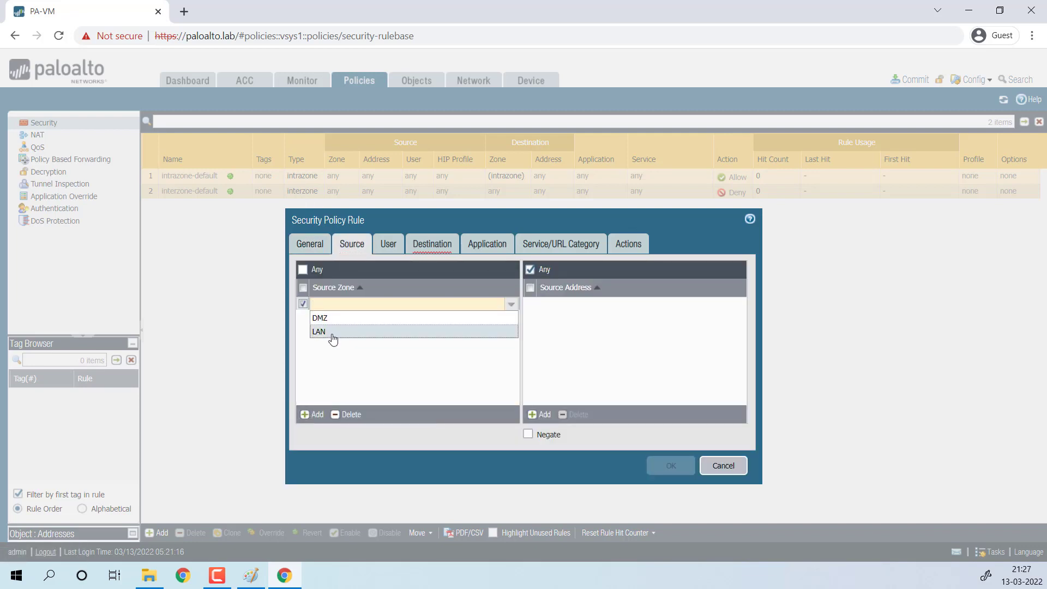
click(336, 331)
click(423, 250)
click(306, 415)
click(336, 325)
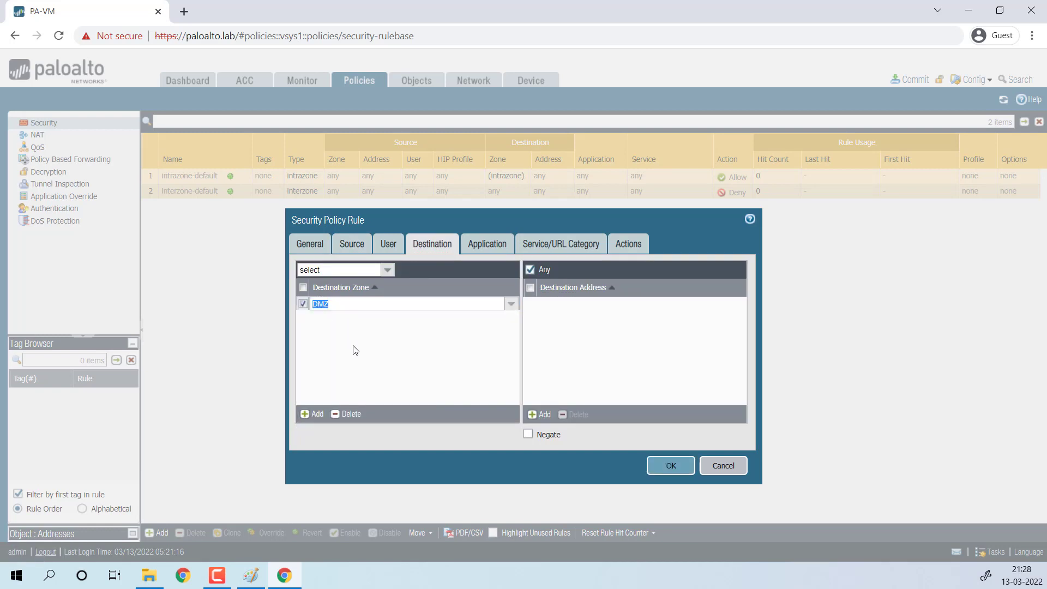
- Add the dhcp application to the rule and save it with action Allow
click(491, 249)
click(320, 415)
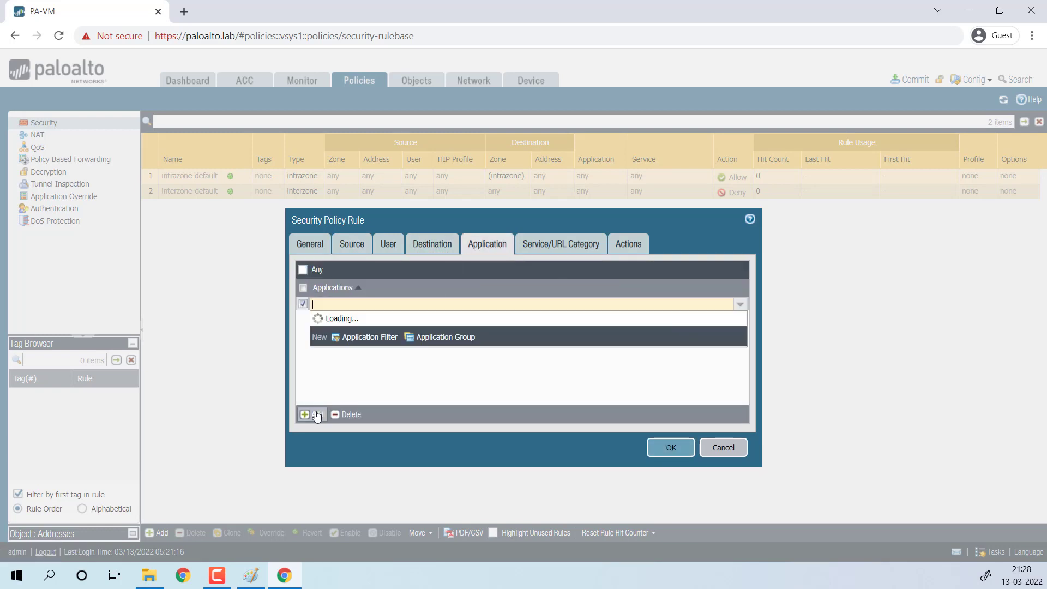
text(dhcp)
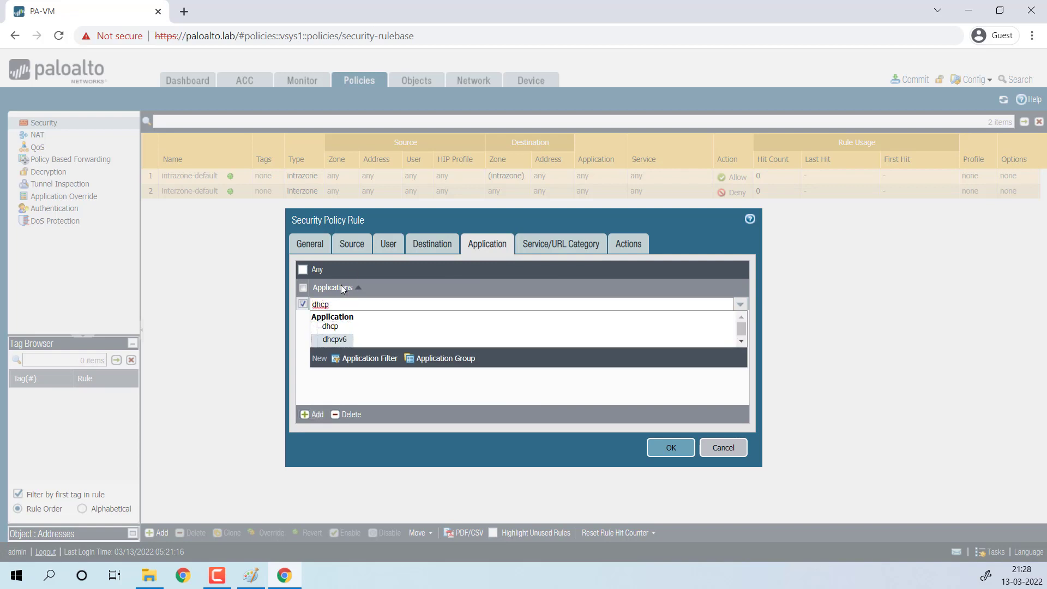
click(330, 326)
click(627, 247)
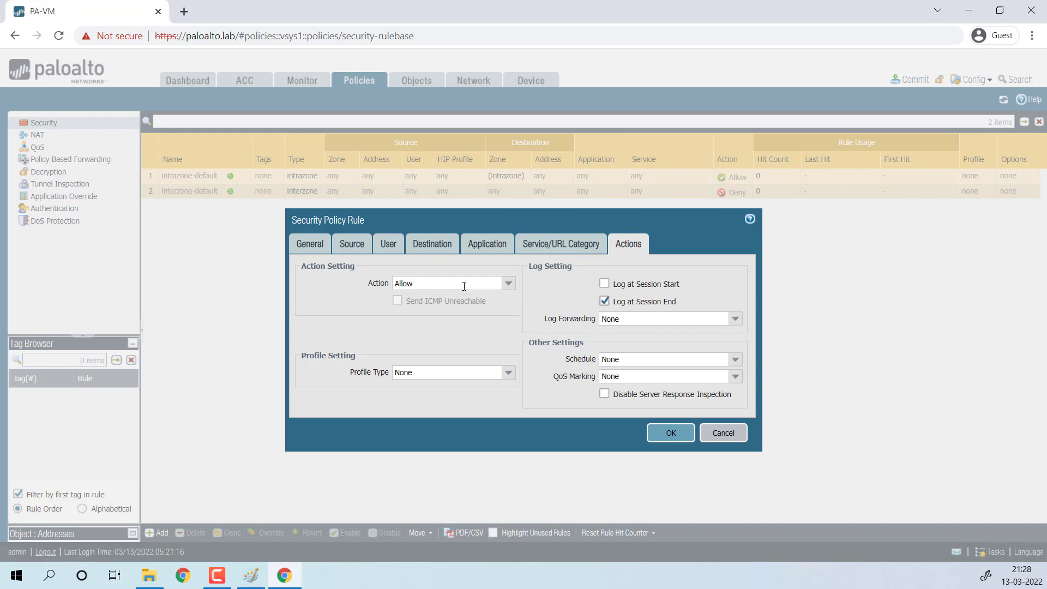
click(667, 434)
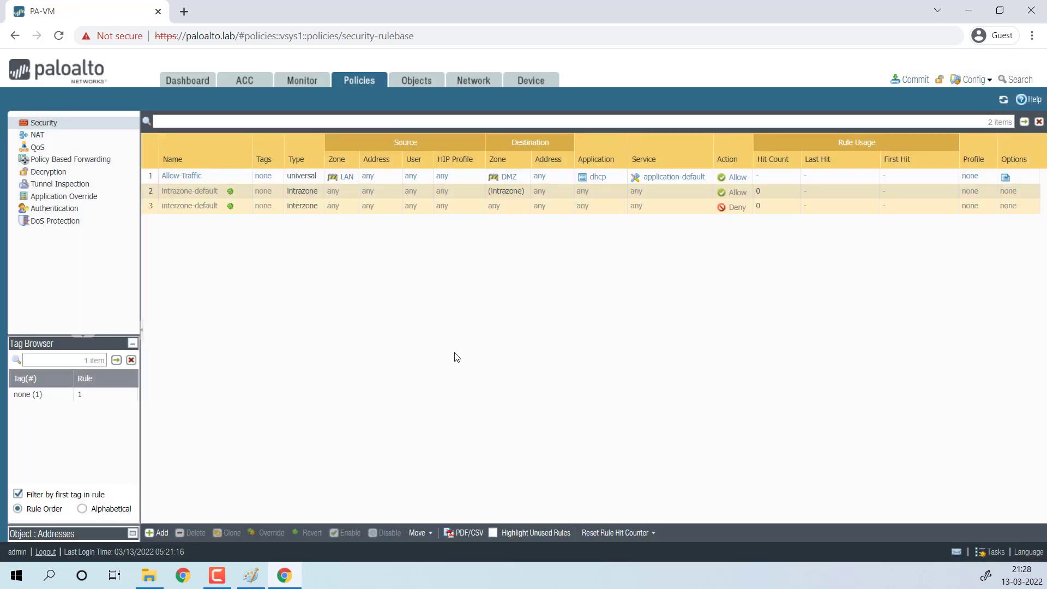
- Commit the zones, interfaces, DHCP relay and Allow-Traffic rule, then switch to the Windows 7 console
click(913, 81)
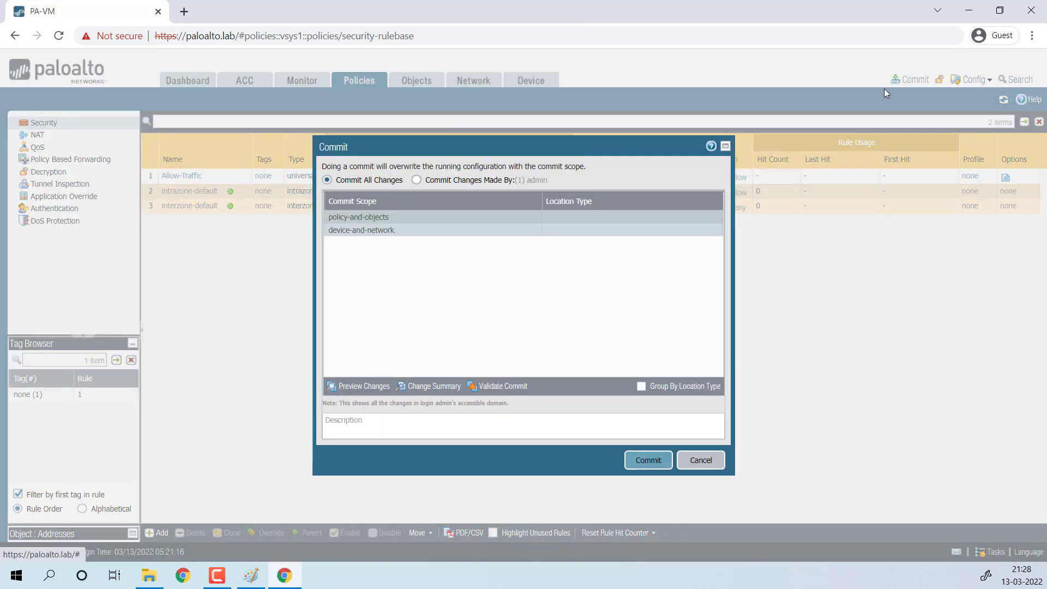
click(648, 461)
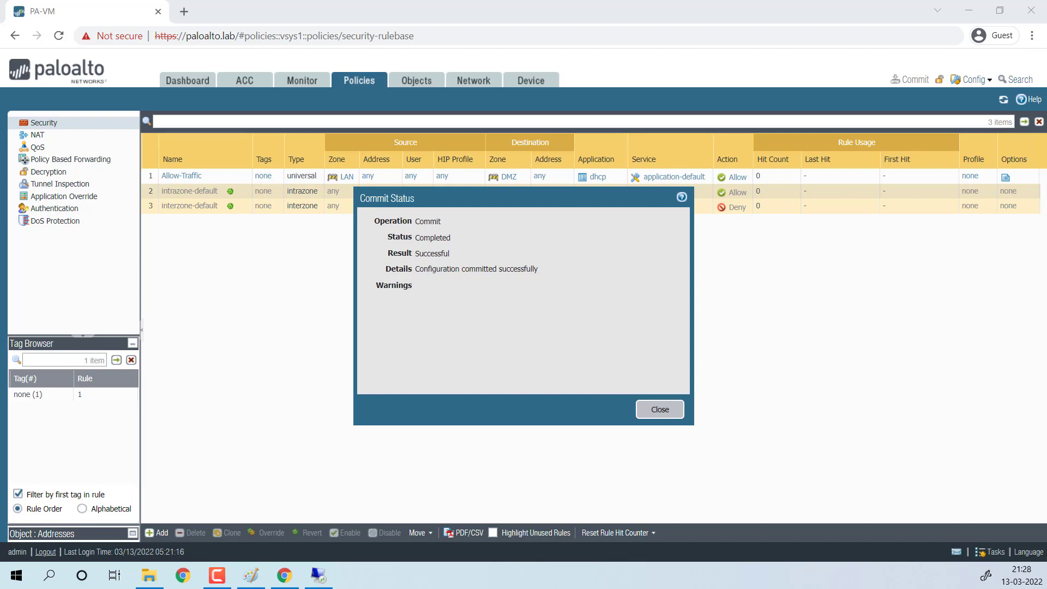
key(alt+Tab)
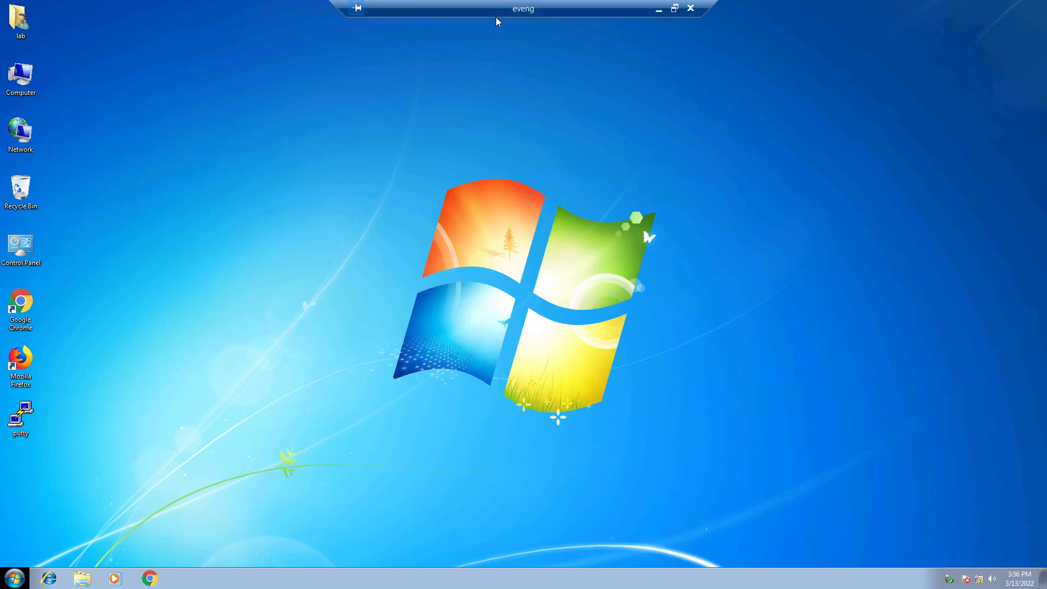
- Open Network Connections by running ncpa.cpl from a command prompt
key(super+r)
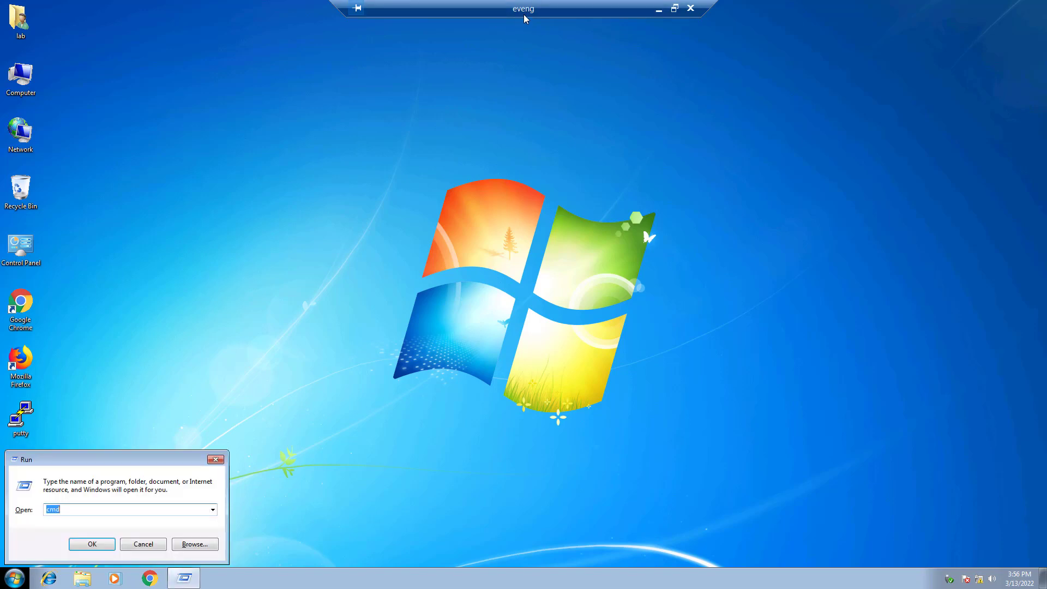
key(Return)
text(ncpa.)
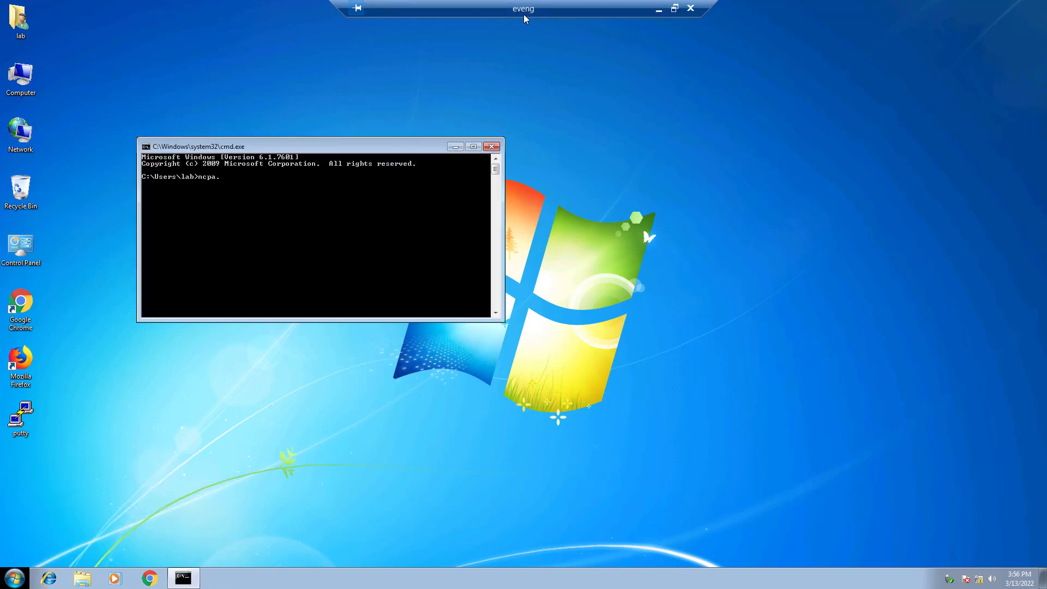
text(cpl)
key(Return)
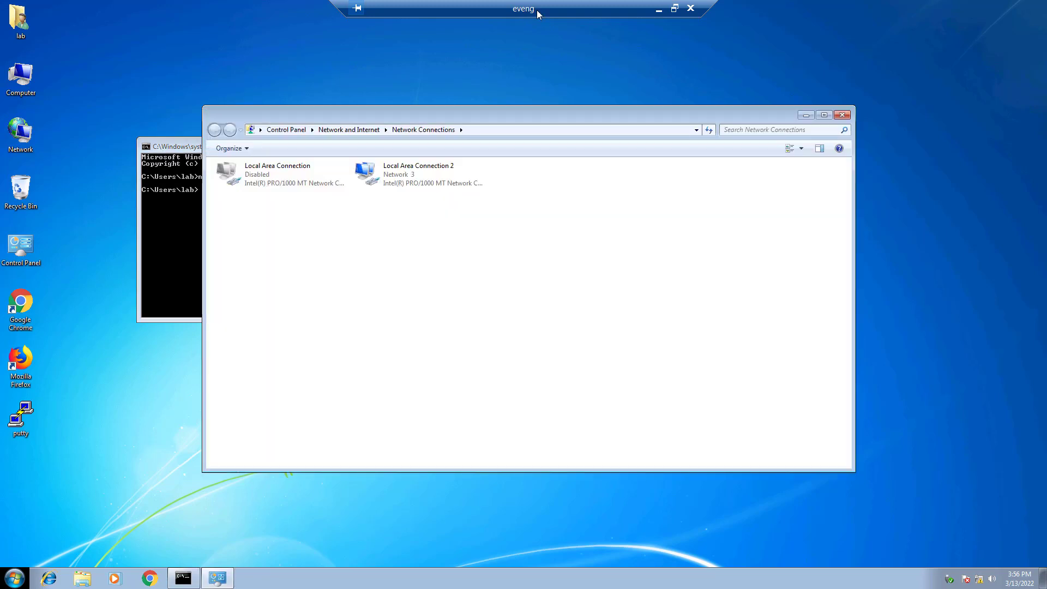
click(272, 172)
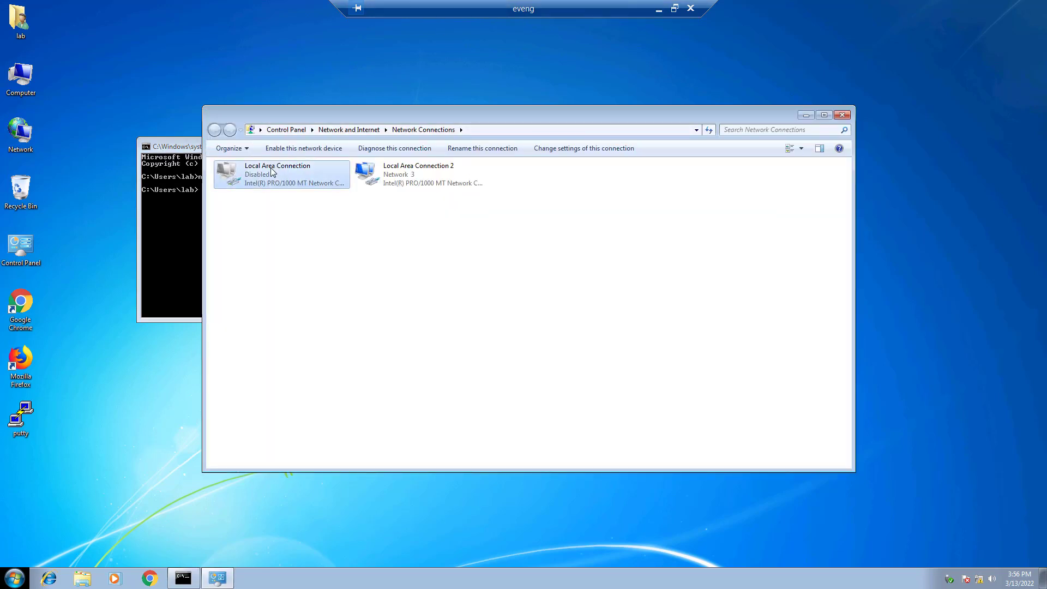
click(275, 221)
- Confirm Local Area Connection obtains its IPv4 address automatically, then enable the adapter
right_click(270, 177)
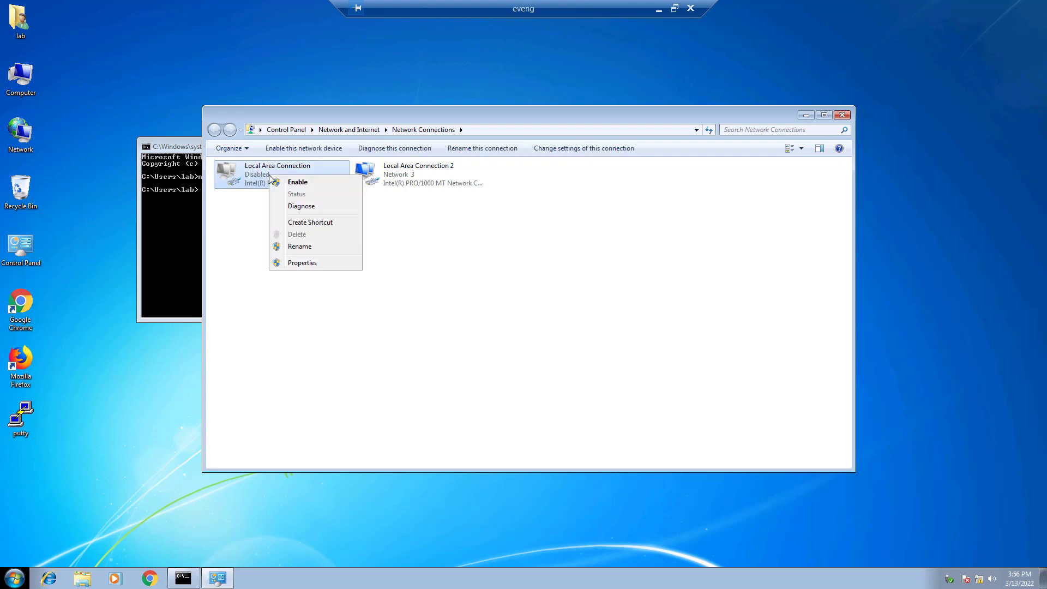
click(300, 263)
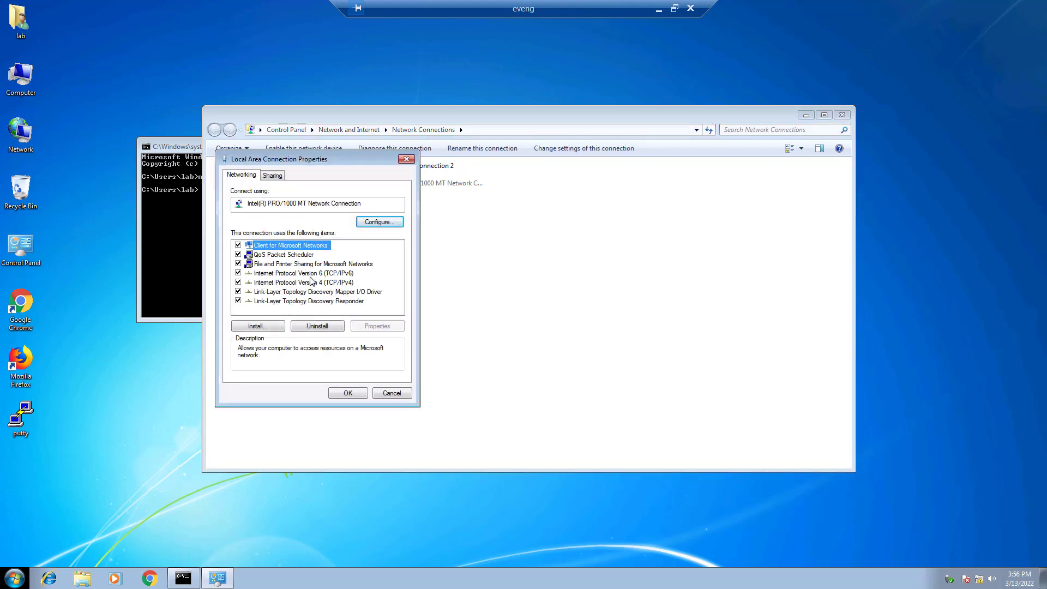
double_click(317, 283)
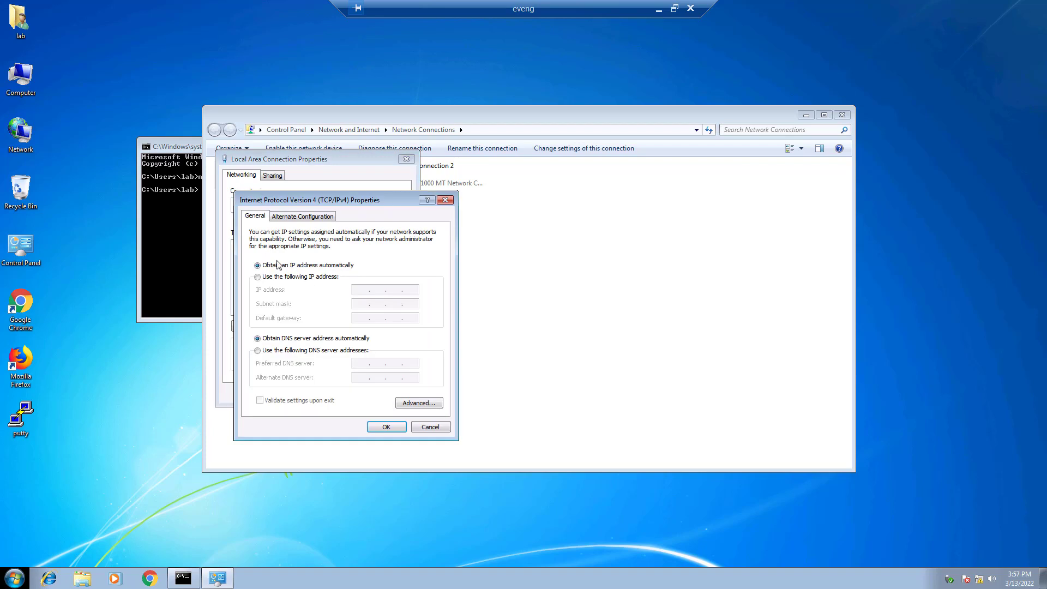
click(430, 427)
click(391, 393)
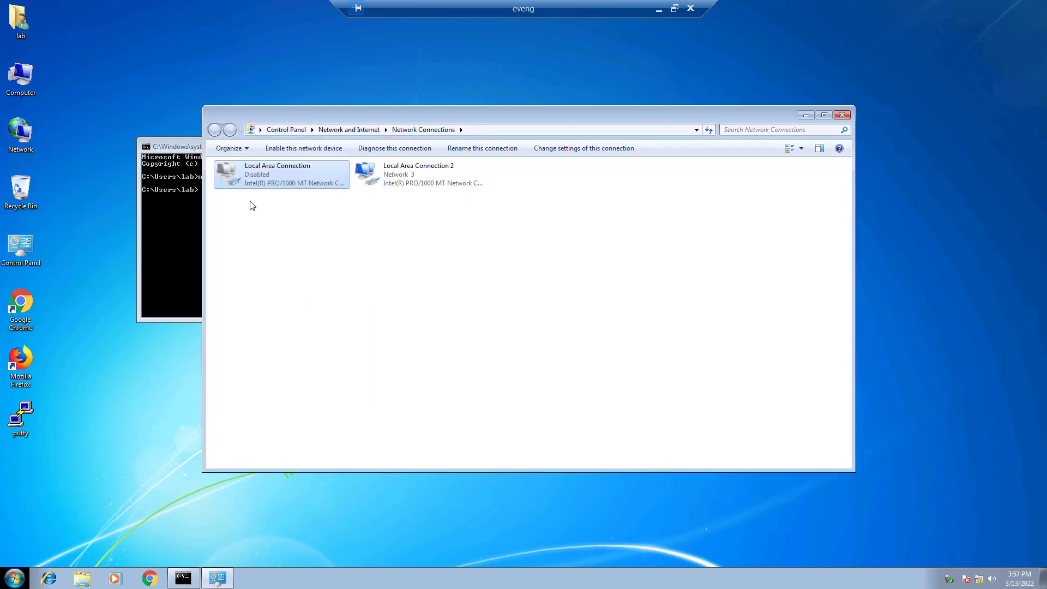
right_click(251, 182)
click(270, 187)
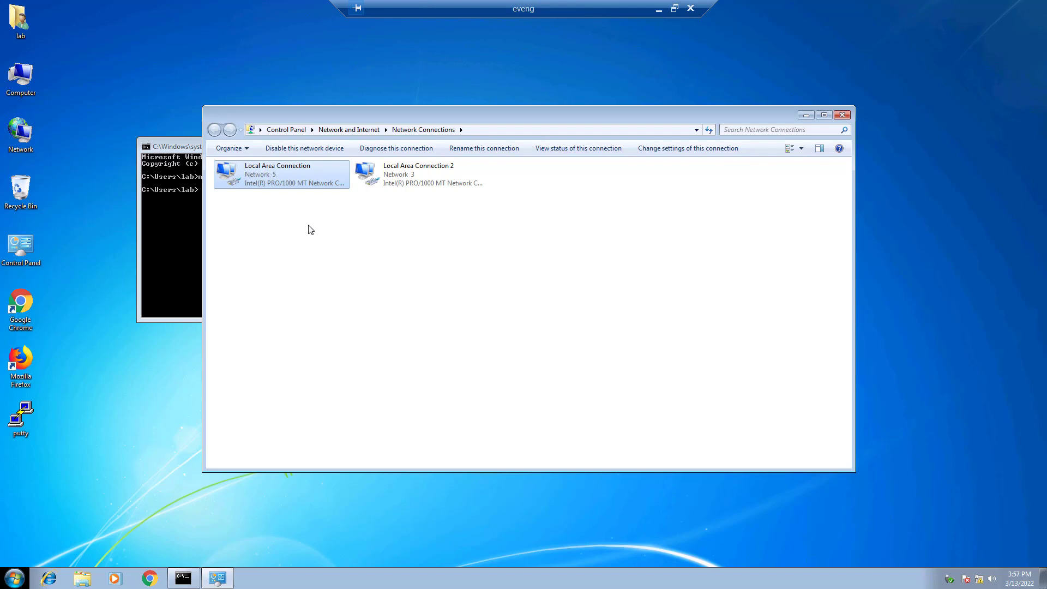
- Open the Network Connection Details for the Local Area Connection
right_click(267, 171)
click(304, 192)
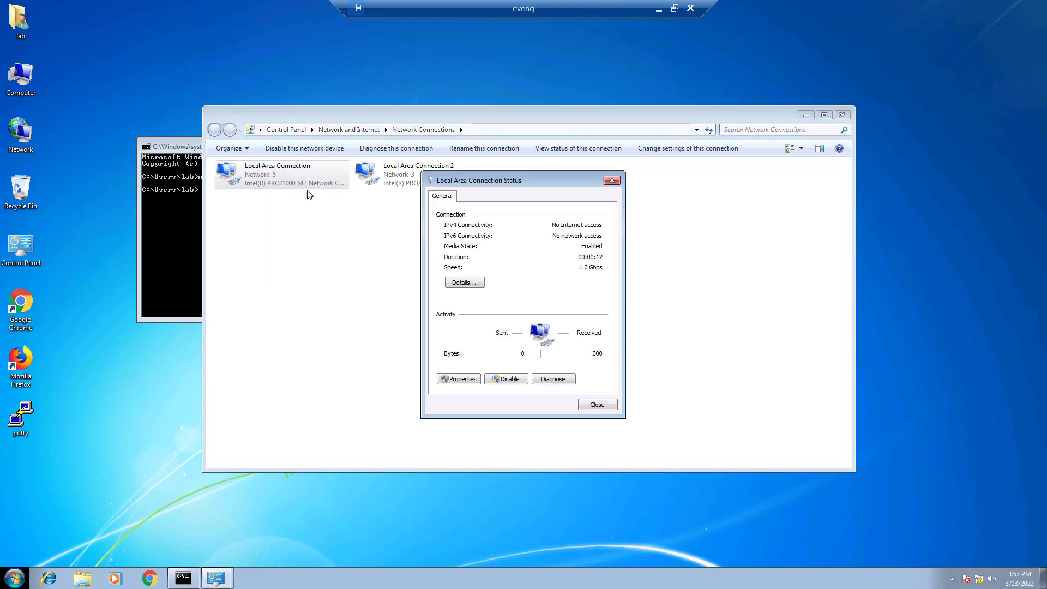
click(463, 284)
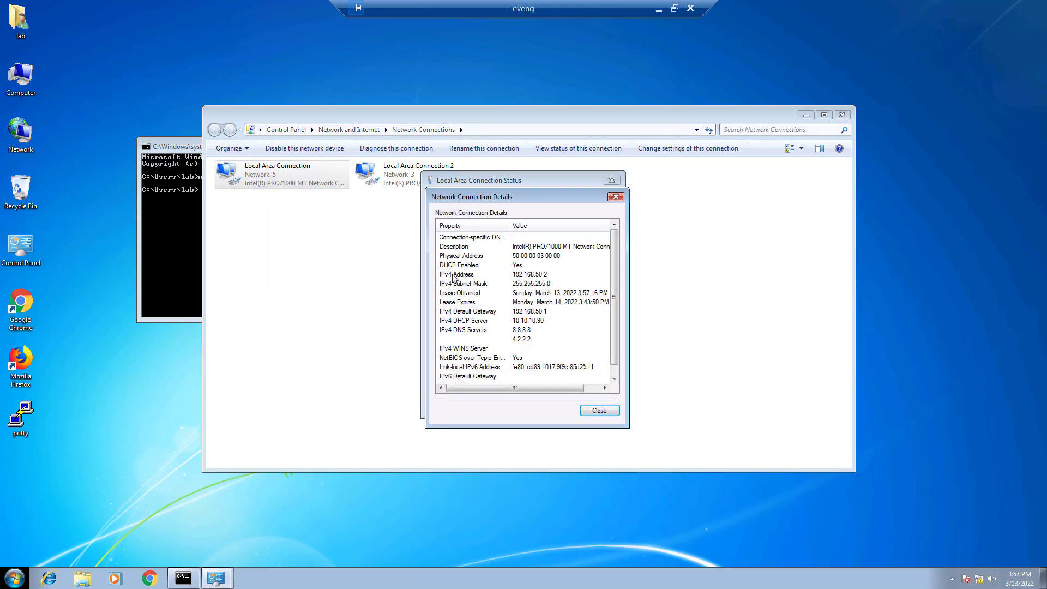
- Highlight lease 192.168.50.2, mask 255.255.255.0, gateway 192.168.50.1, DNS 8.8.8.8/4.2.2.2 and DHCP server 10.10.10.90
click(493, 277)
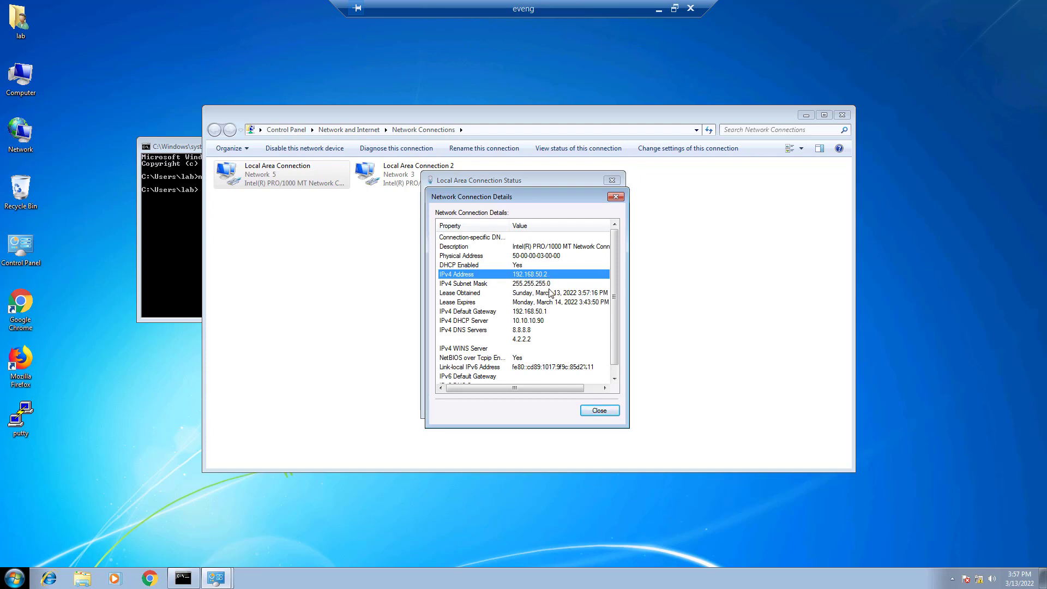
click(550, 285)
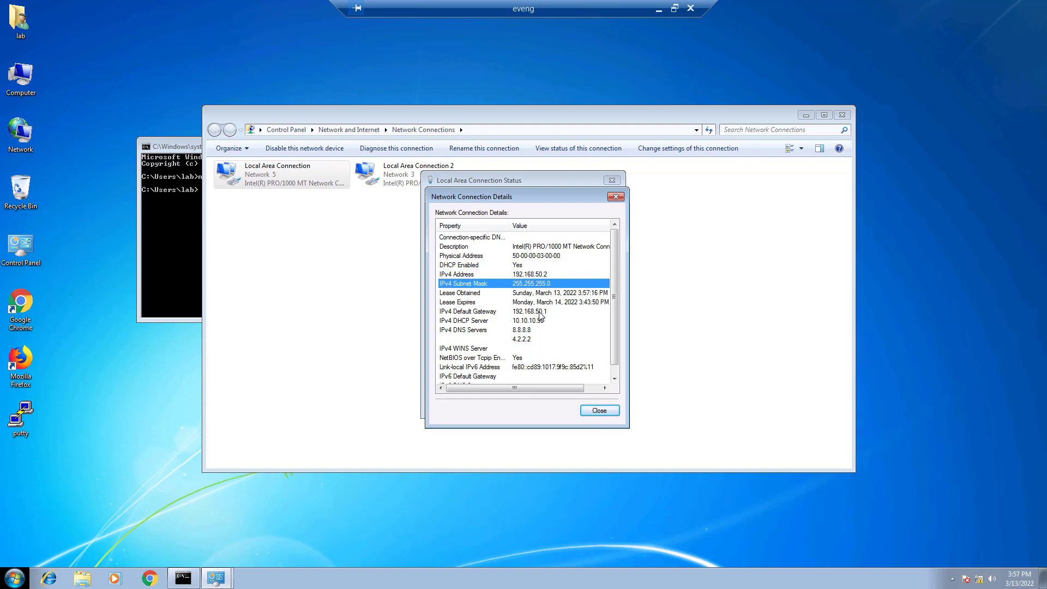
click(532, 312)
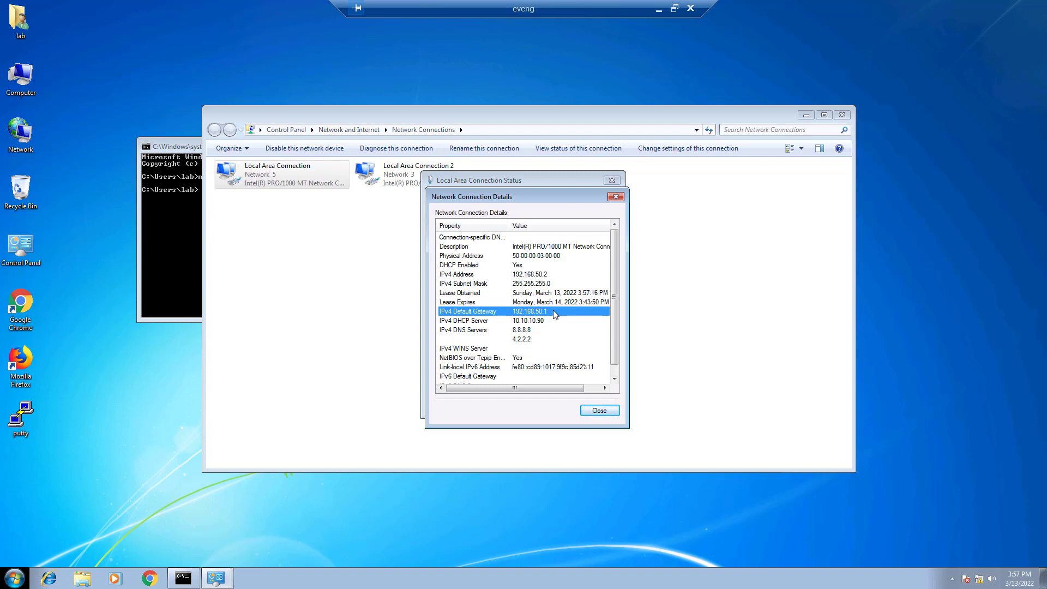
click(532, 333)
click(526, 341)
click(526, 331)
click(526, 341)
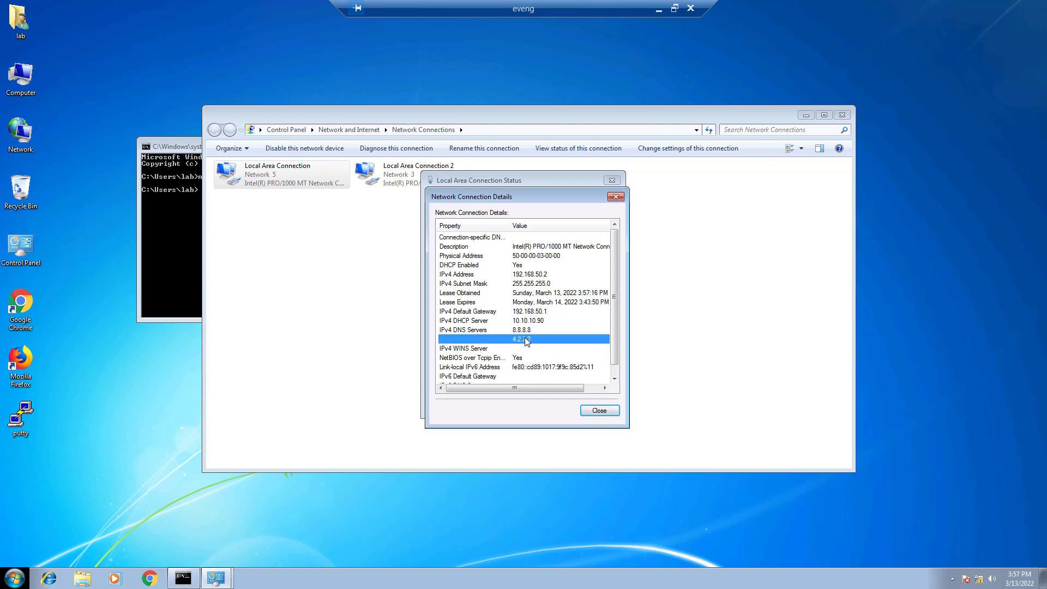
click(480, 324)
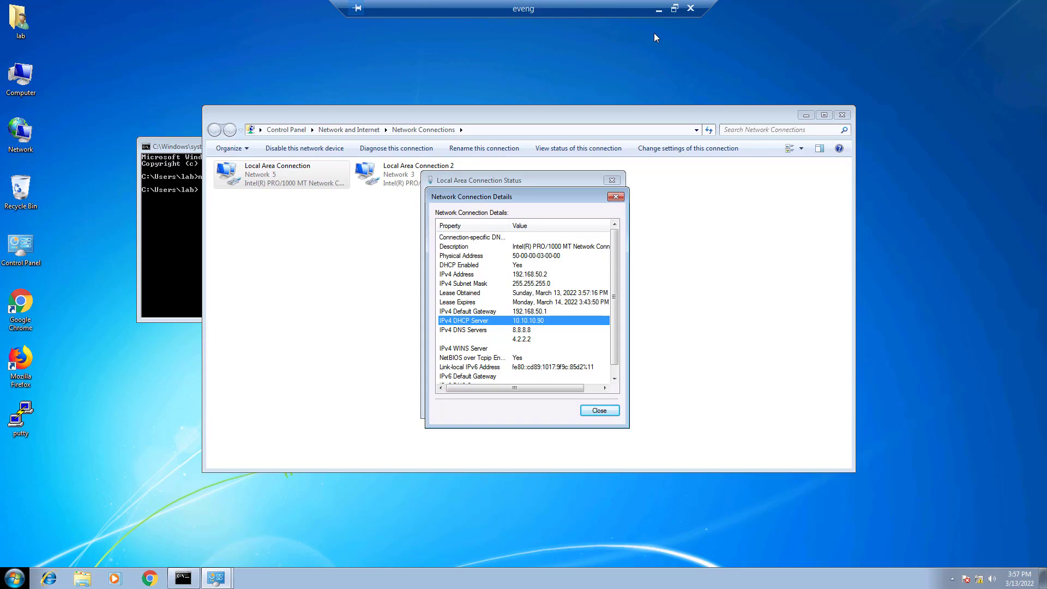
- Dismiss the commit report and review the allowed dhcp traffic log from 192.168.50.1 to 10.10.10.90
click(658, 9)
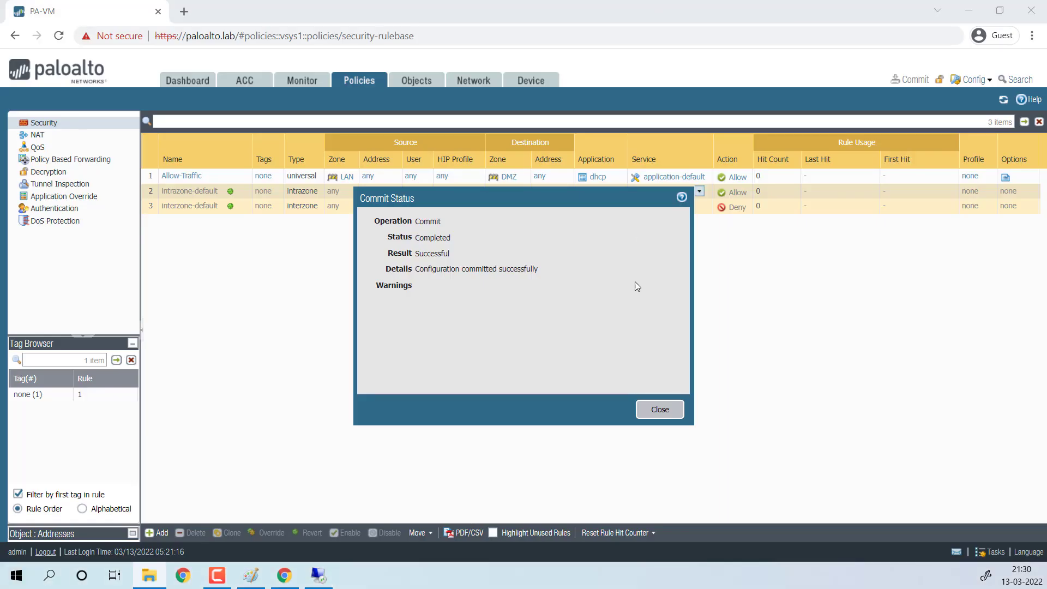
click(669, 414)
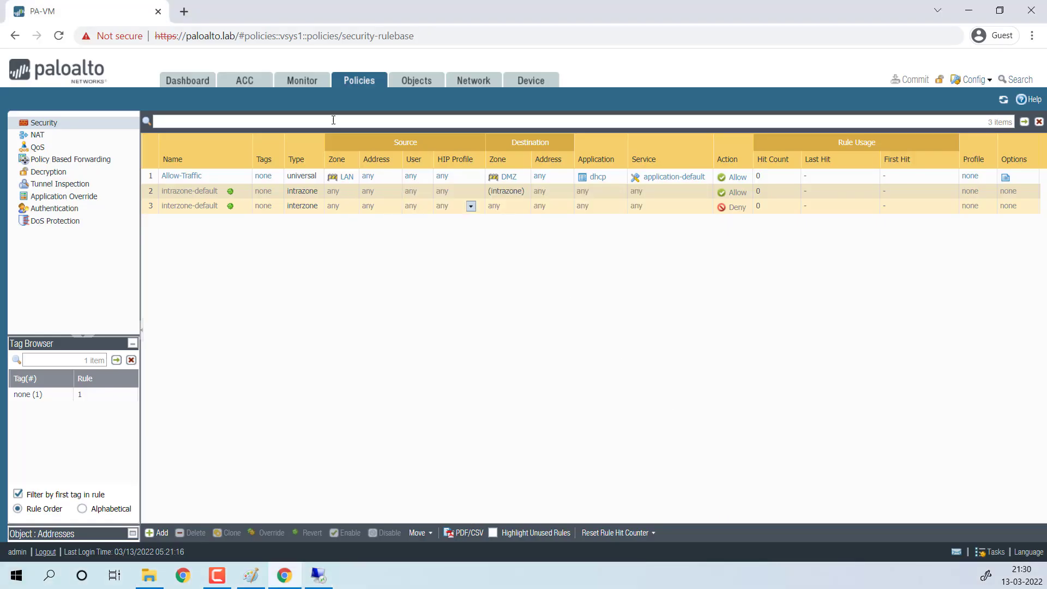
click(306, 85)
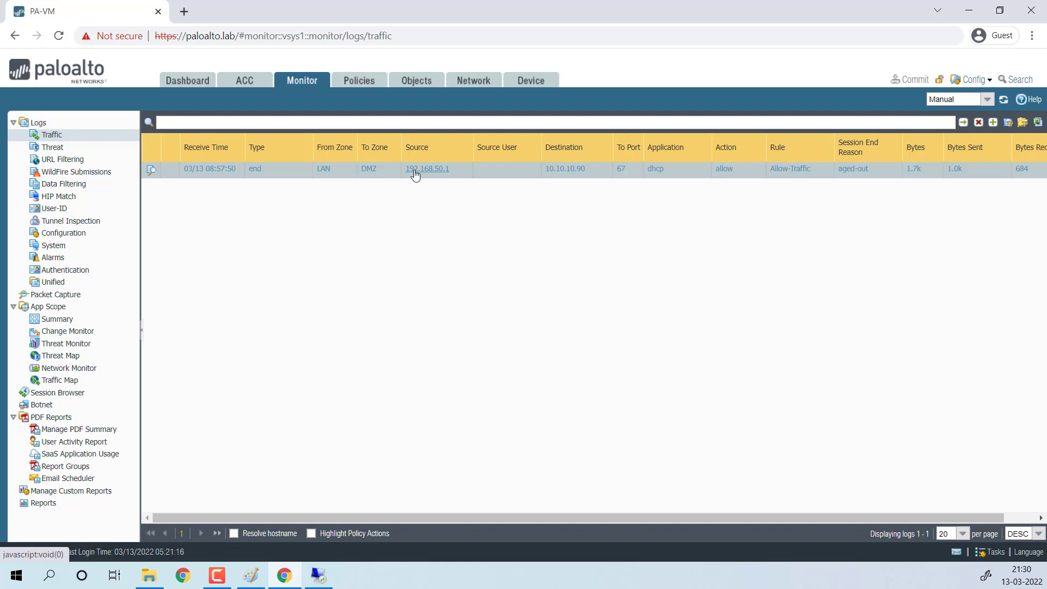
click(488, 83)
- Confirm ethernet1/3 is 192.168.50.1/24, then check that the Allow-Traffic rule shows 2 hits
click(55, 123)
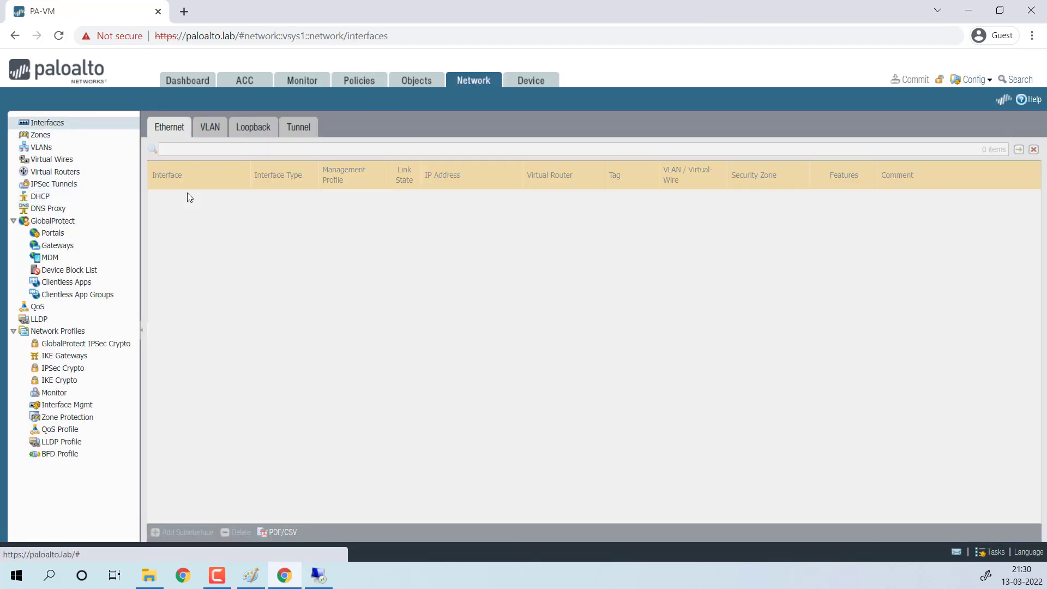
click(355, 229)
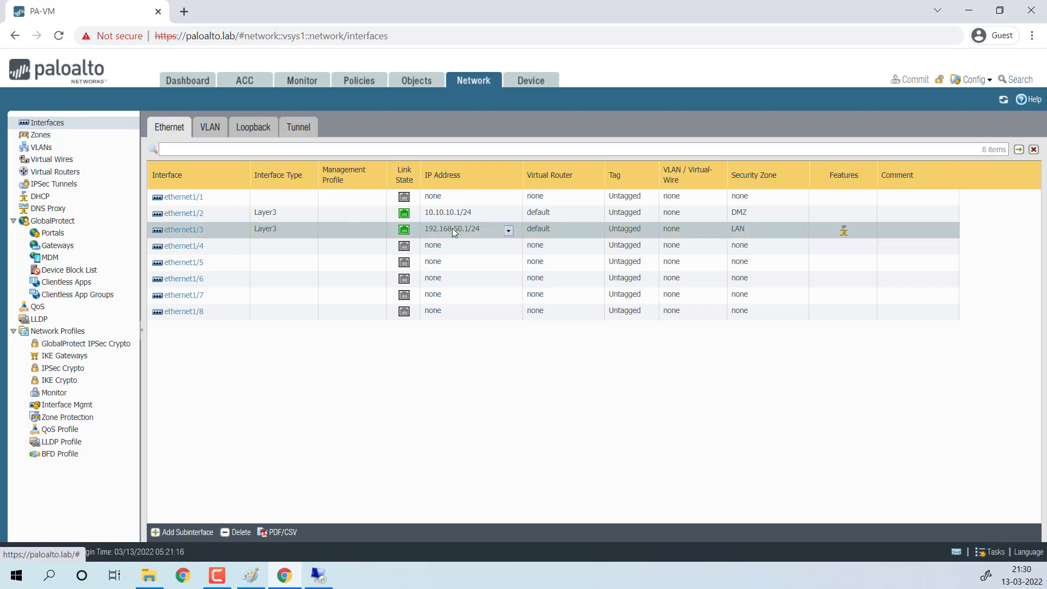
click(321, 86)
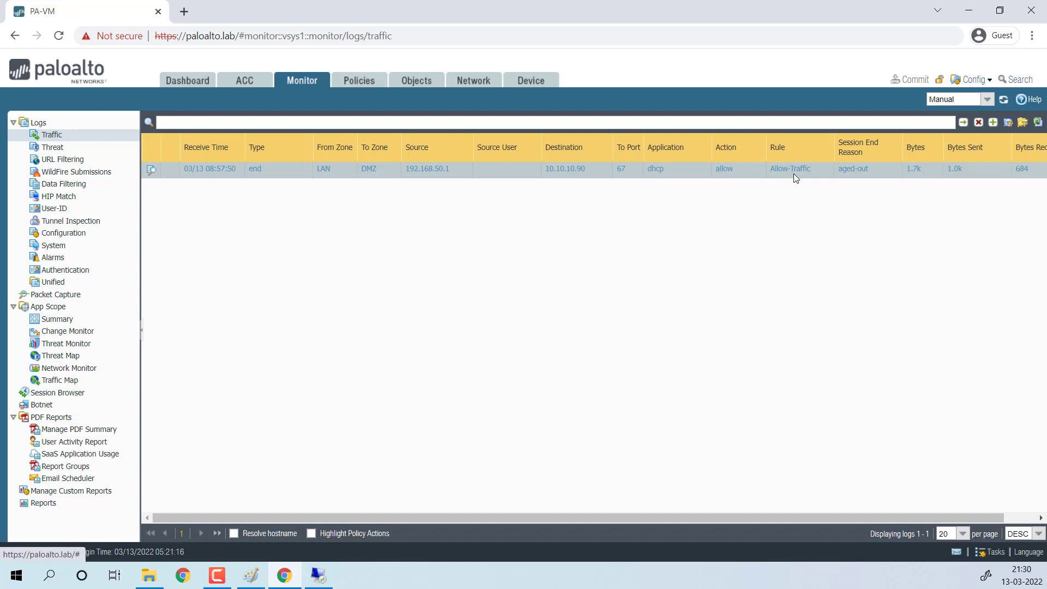
click(375, 83)
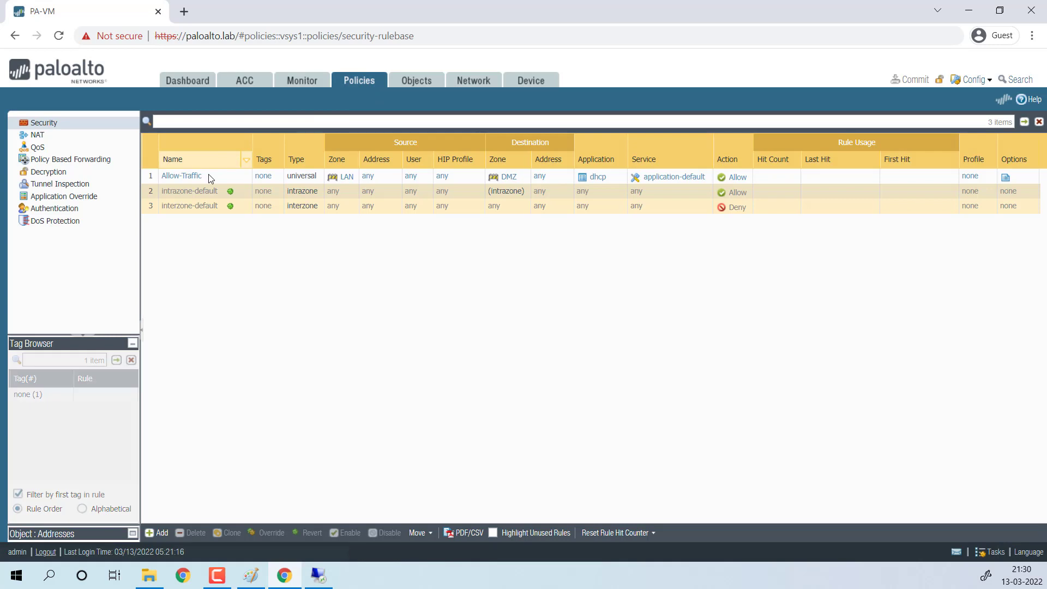
click(217, 178)
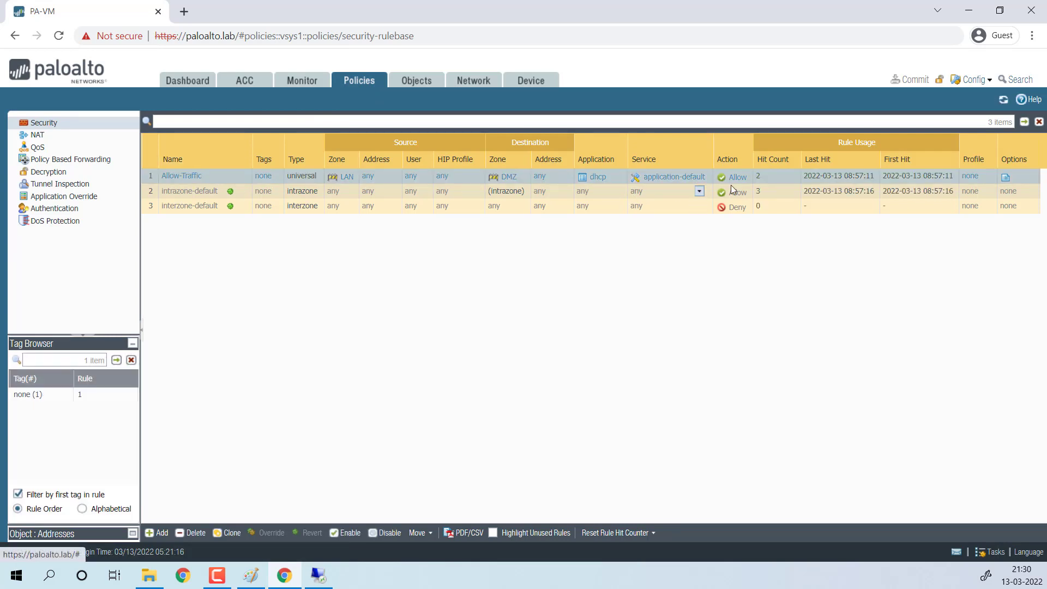